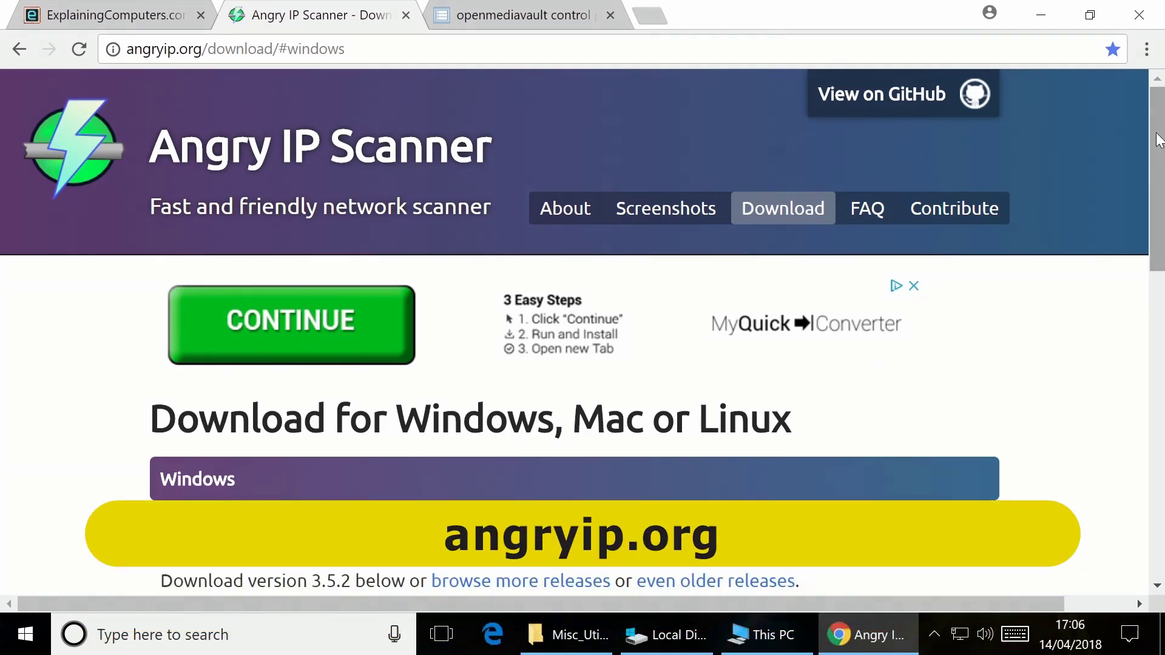
Scroll to the legacy ipscan.exe download, then minimise Chrome to reveal the Misc_Utilities folder
{"action": "left_click_drag", "start_coordinate": [1157, 139], "coordinate": [1134, 291]}
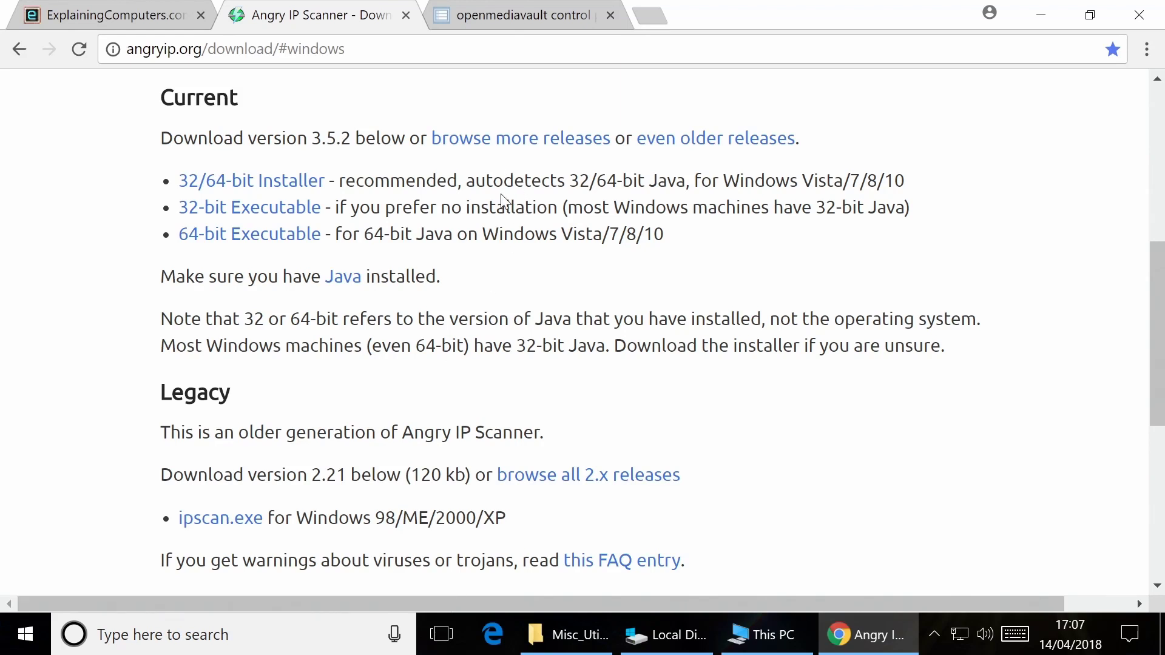
{"action": "left_click", "coordinate": [1039, 10]}
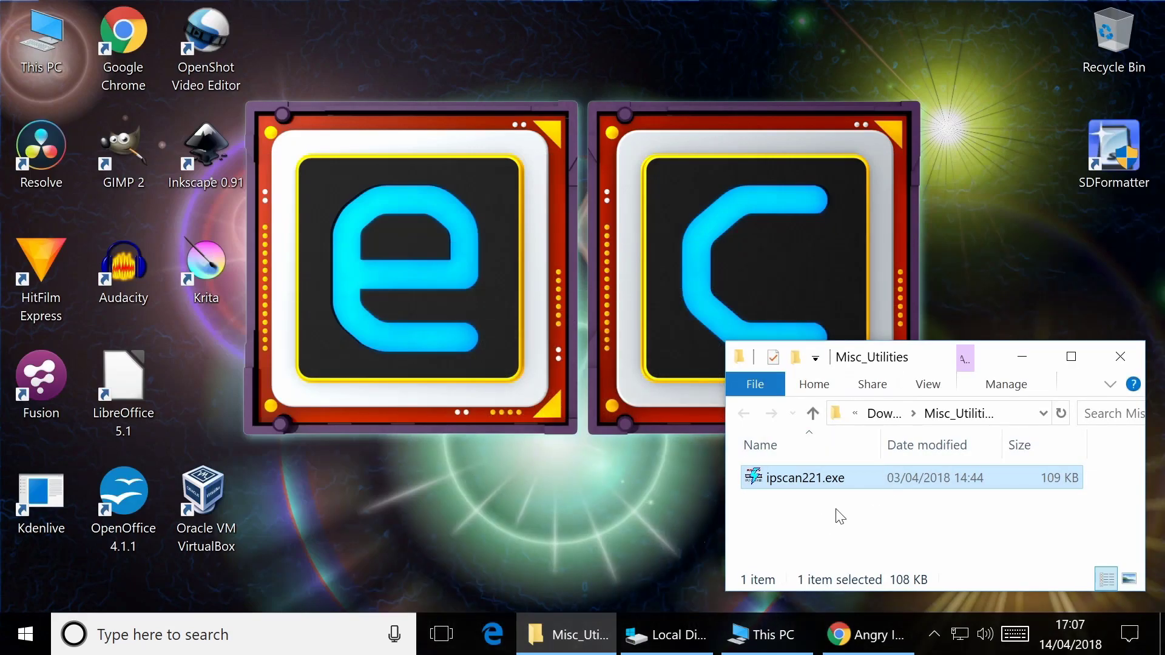
Launch ipscan221.exe and enter the IP range 192.168.1.0 to 192.168.1.100
{"action": "double_click", "coordinate": [803, 478]}
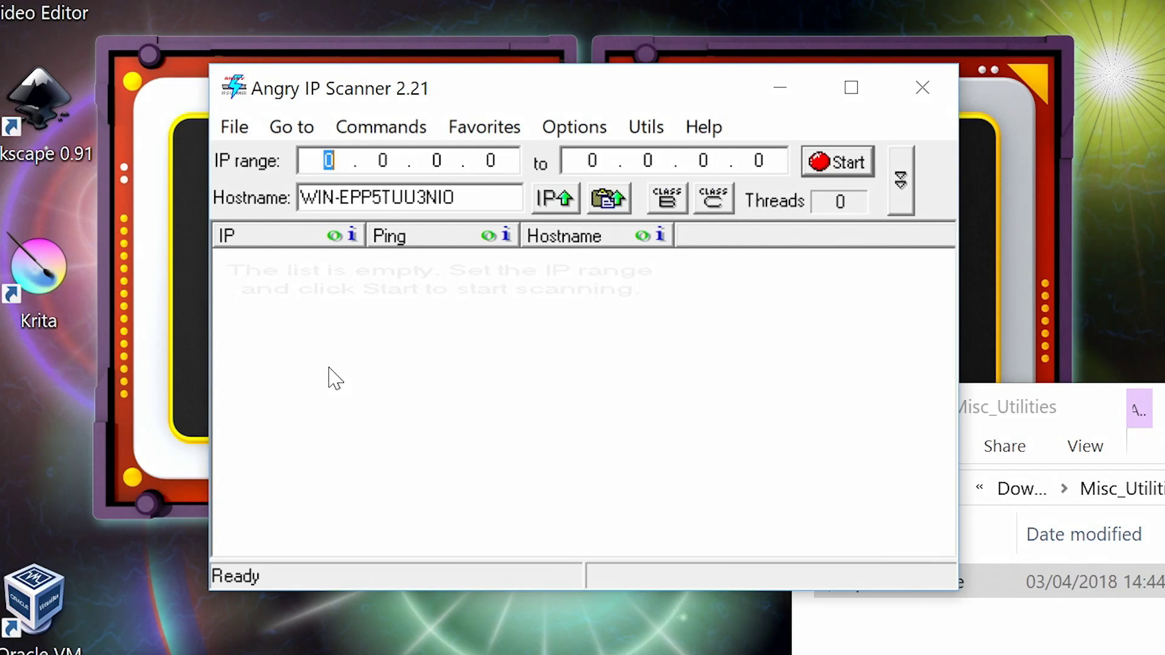
{"action": "type", "text": "192.16"}
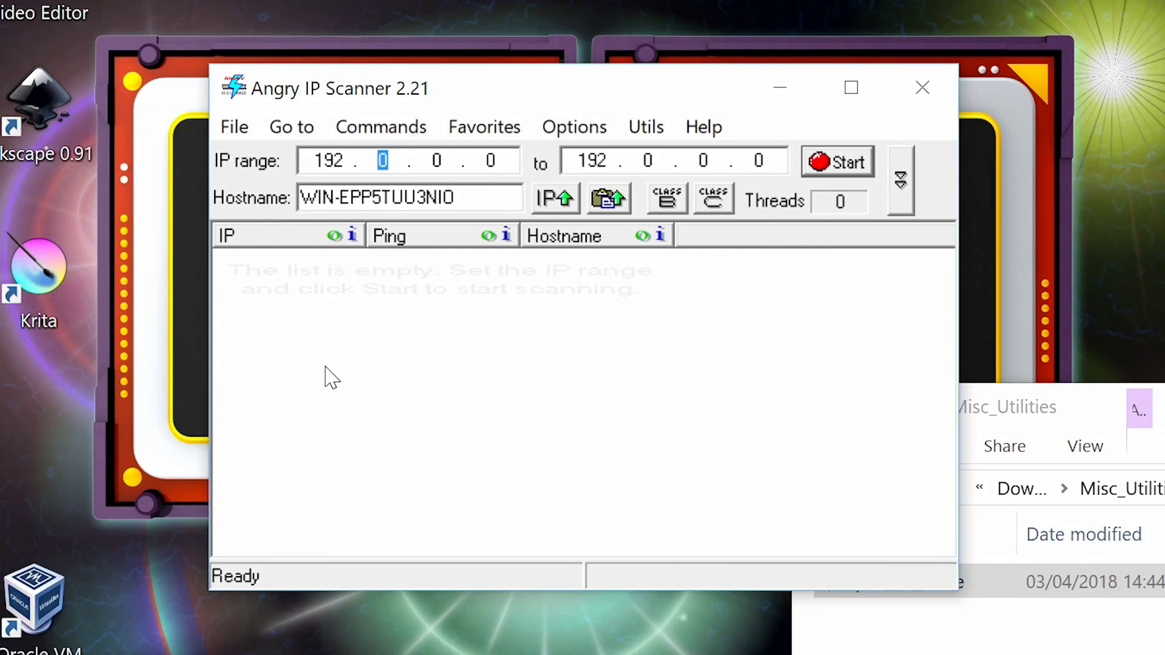
{"action": "type", "text": "8.1"}
{"action": "key", "text": "Tab"}
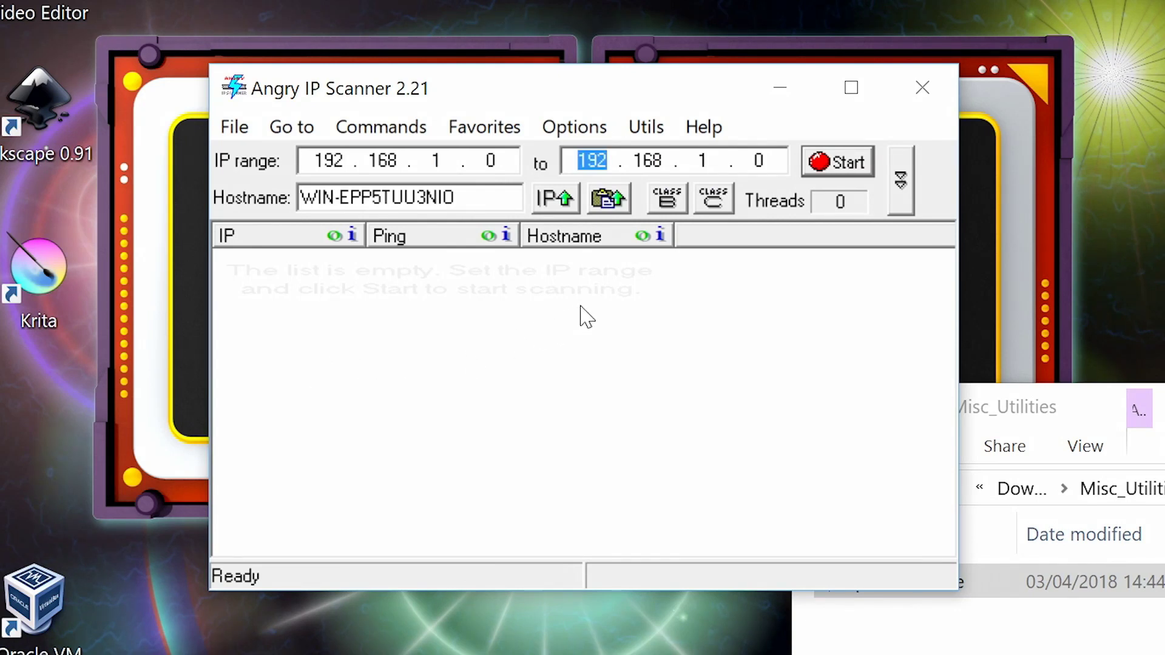
{"action": "double_click", "coordinate": [758, 161]}
{"action": "type", "text": "100"}
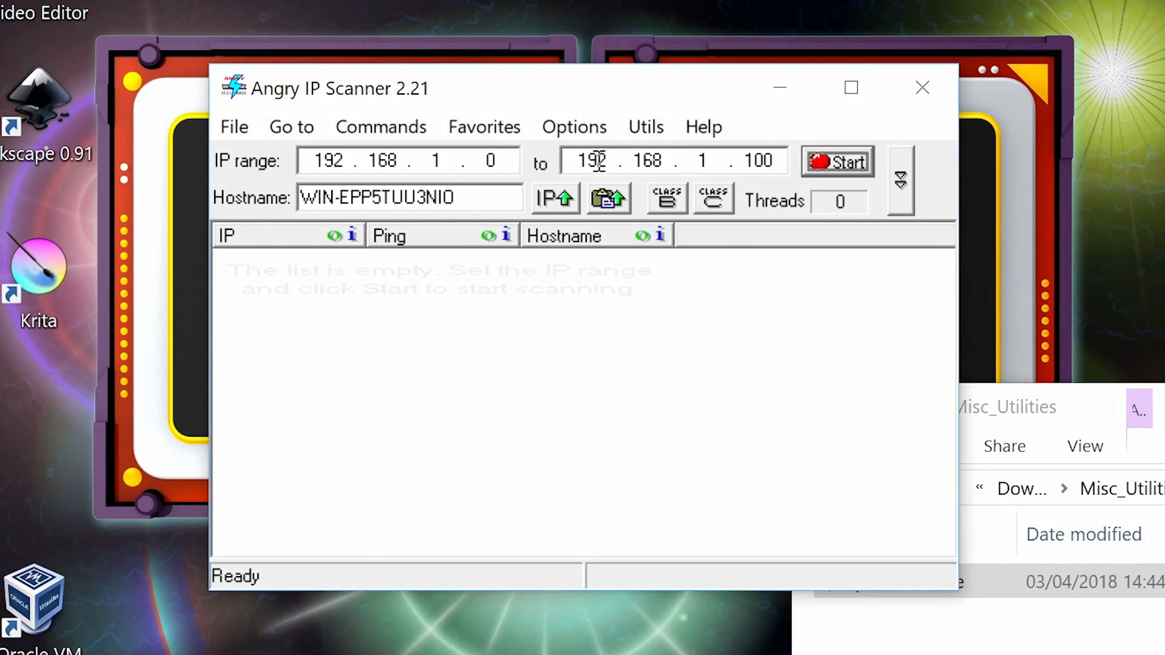
Accept the scanner options and start scanning the range for live hosts
{"action": "left_click", "coordinate": [580, 131]}
{"action": "left_click", "coordinate": [619, 164]}
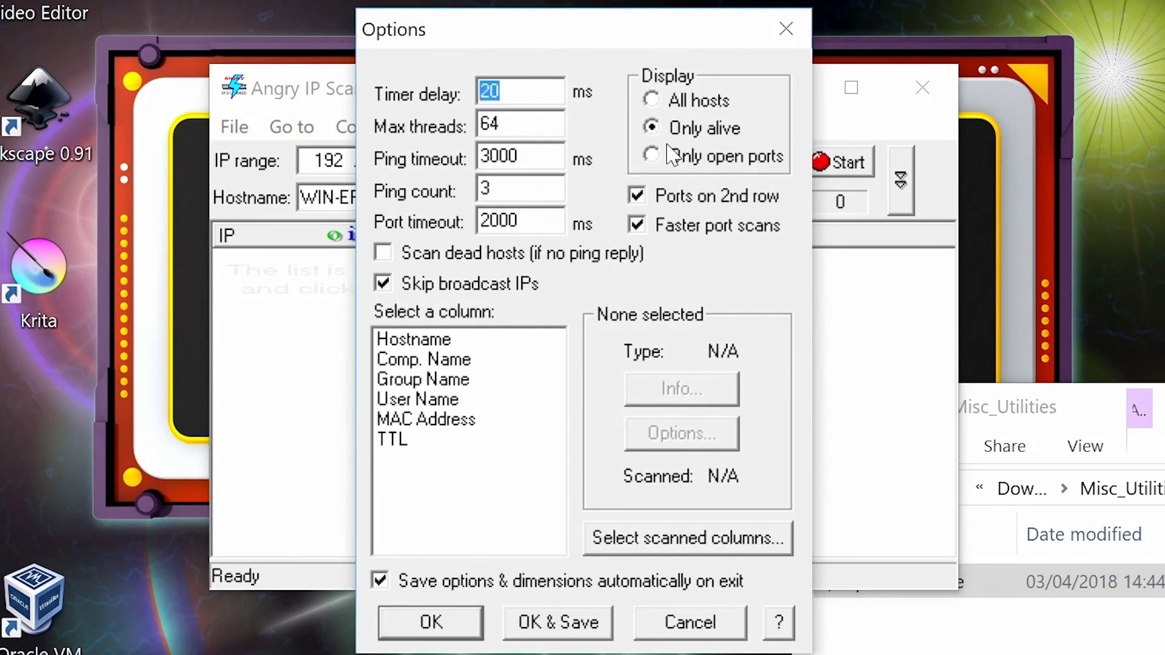
{"action": "left_click", "coordinate": [425, 630]}
{"action": "left_click", "coordinate": [845, 165]}
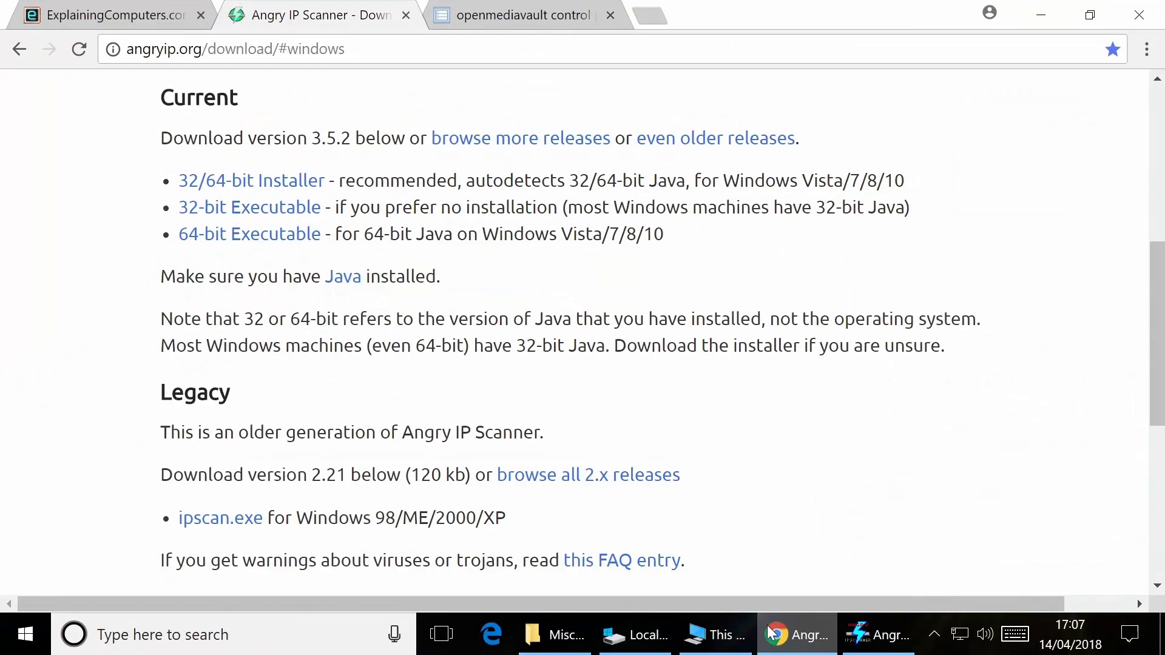
Log in to the openmediavault web interface as admin with the default password
{"action": "left_click", "coordinate": [488, 13]}
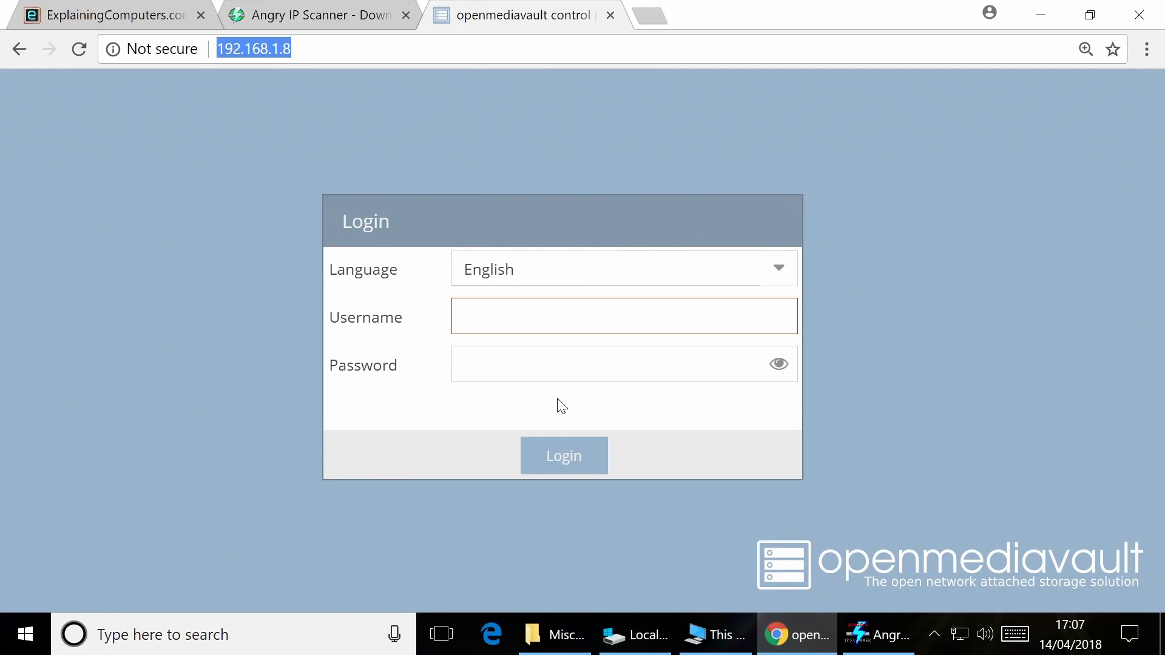
{"action": "left_click", "coordinate": [527, 322]}
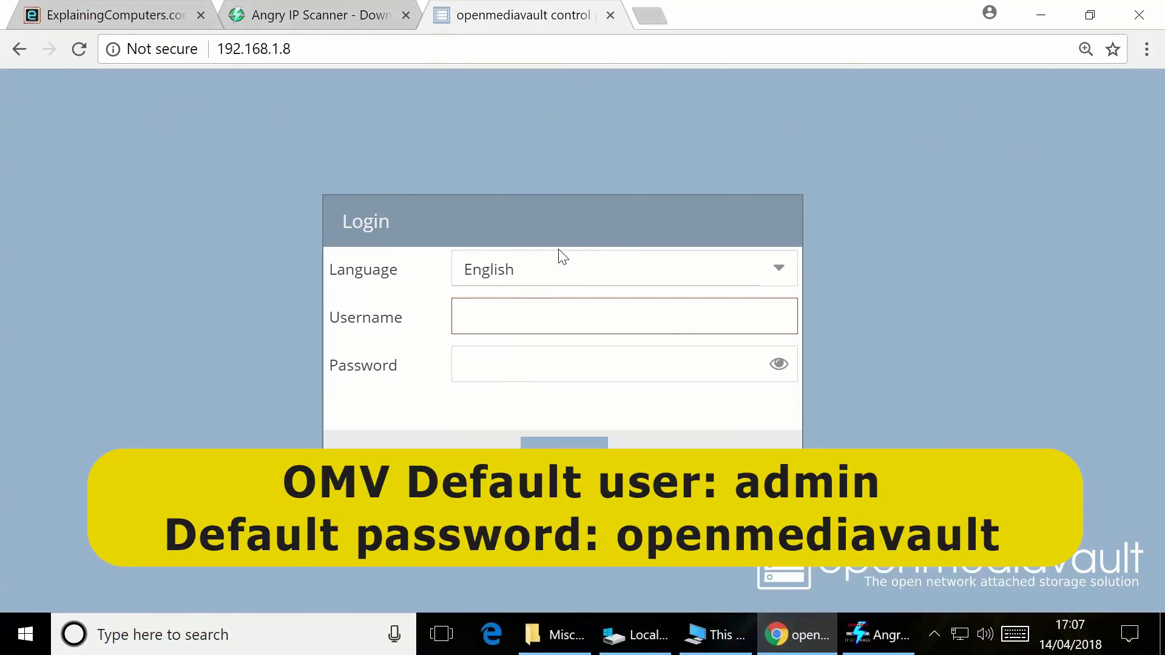
{"action": "type", "text": "admin"}
{"action": "key", "text": "Tab"}
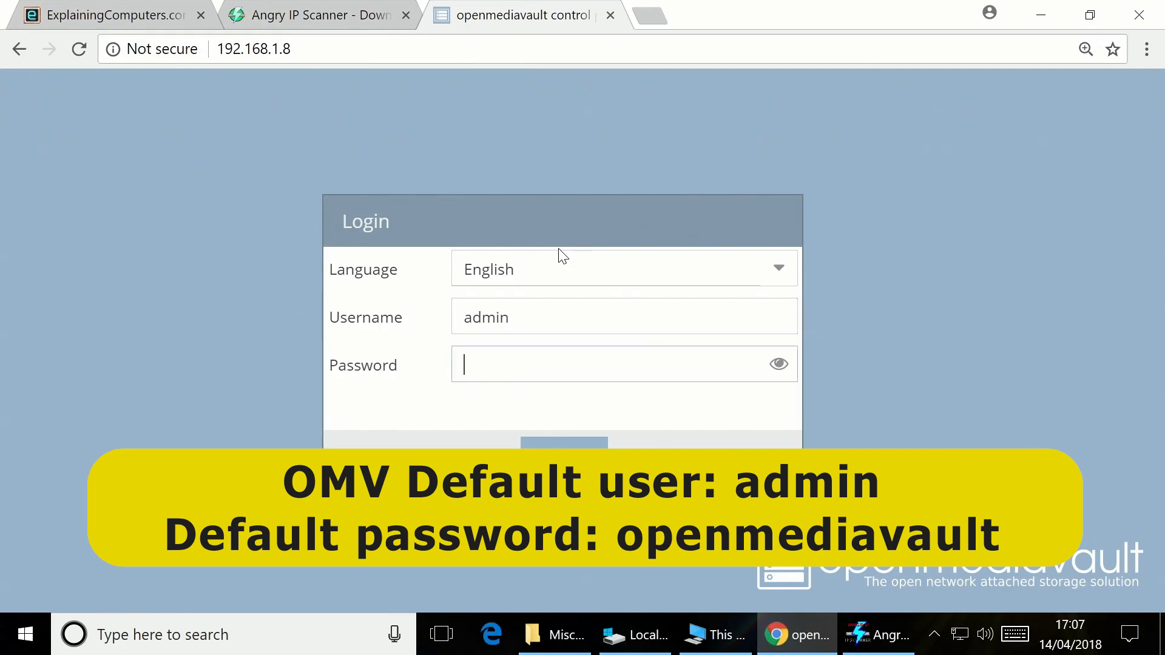
{"action": "type", "text": "openmediavault"}
{"action": "key", "text": "Return"}
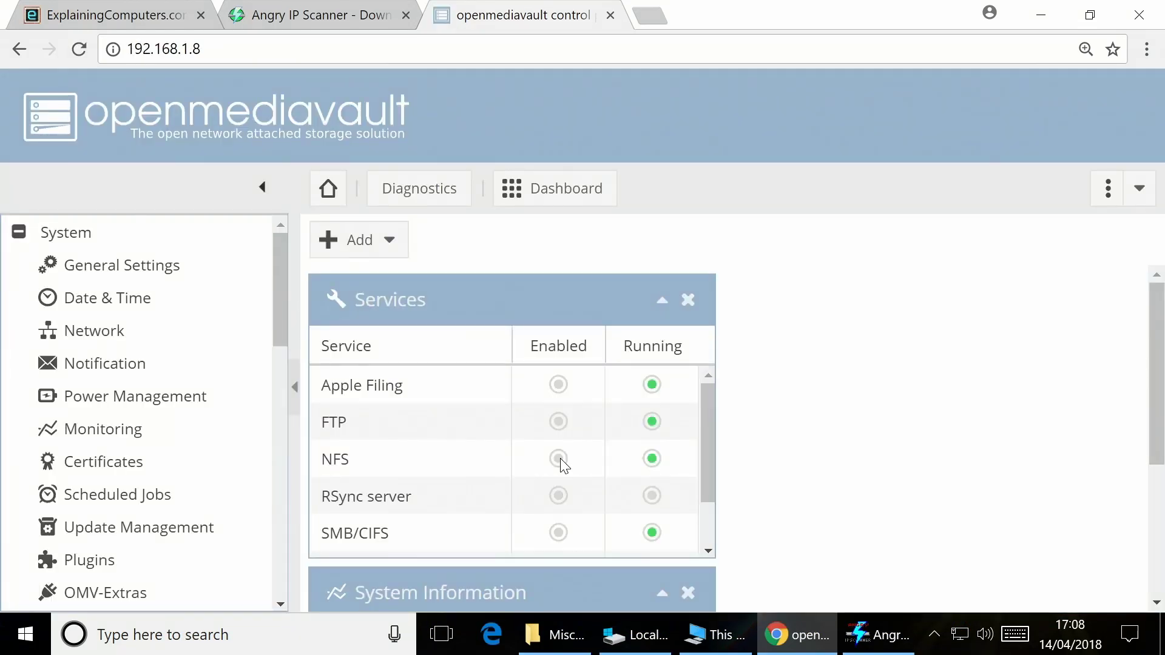
Go from General Settings to Storage > Physical Disks to see the 238.47 GiB /dev/sda
{"action": "left_click", "coordinate": [156, 273]}
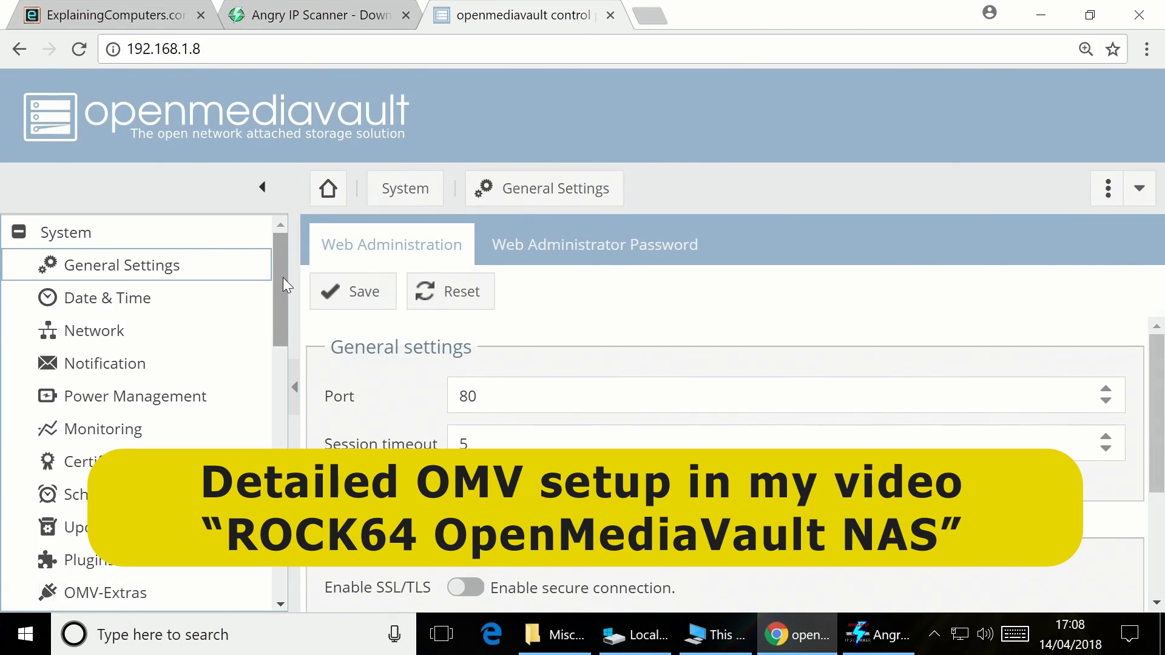
{"action": "left_click_drag", "start_coordinate": [283, 278], "coordinate": [280, 288]}
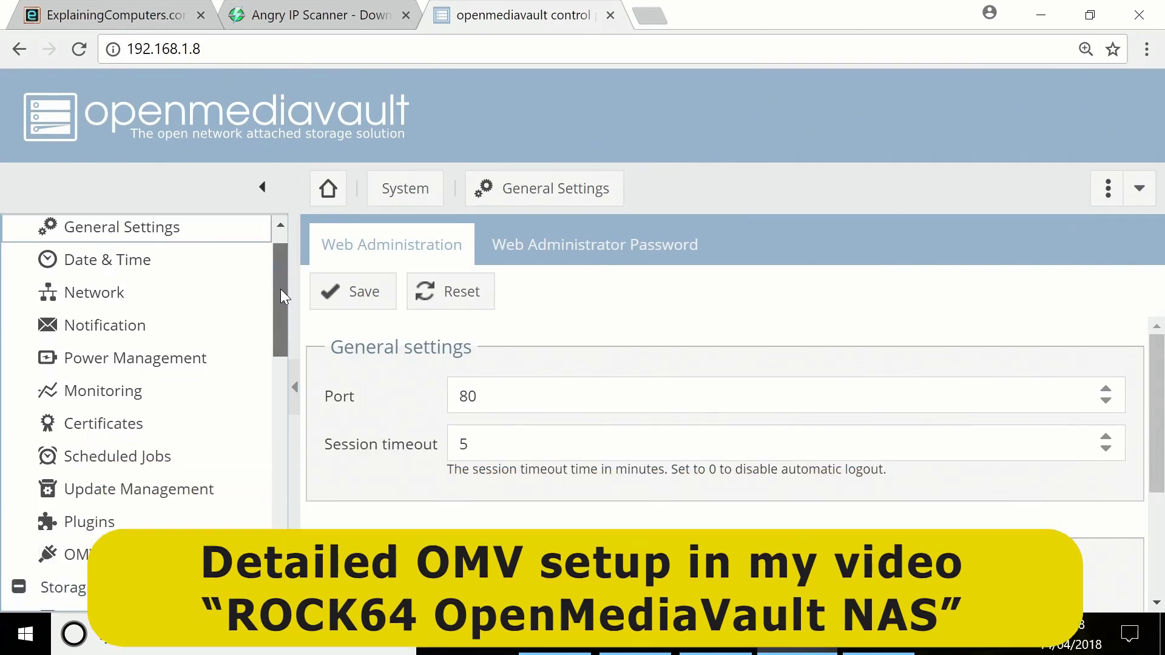
{"action": "scroll", "coordinate": [273, 328], "scroll_direction": "down", "scroll_amount": 5}
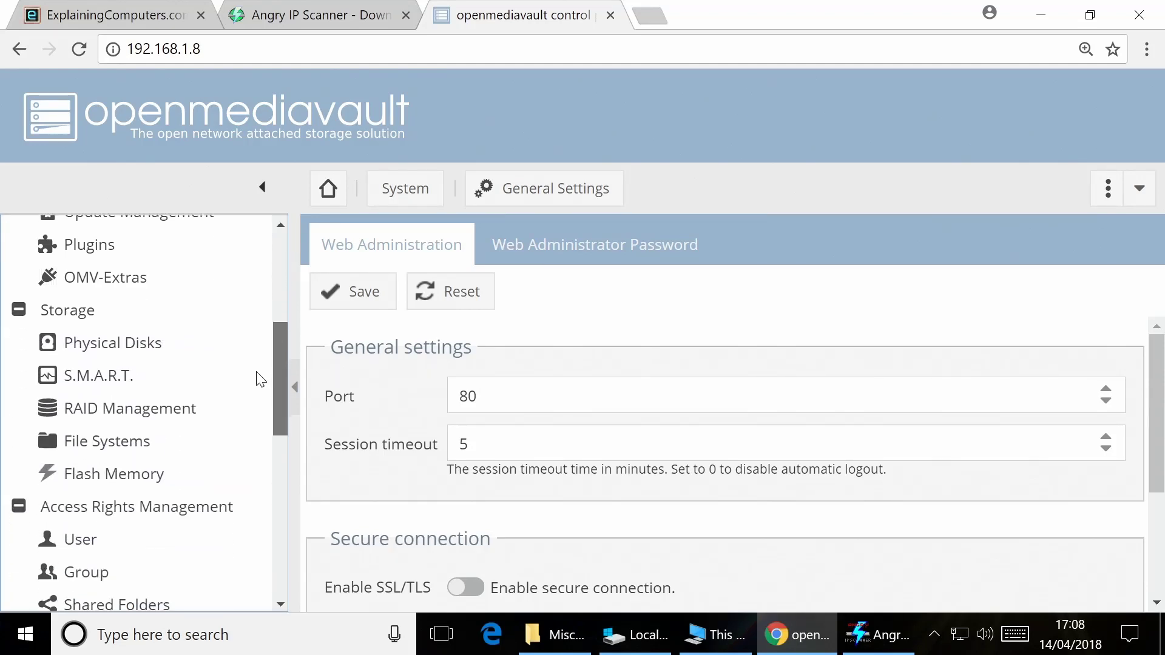
{"action": "left_click", "coordinate": [112, 320]}
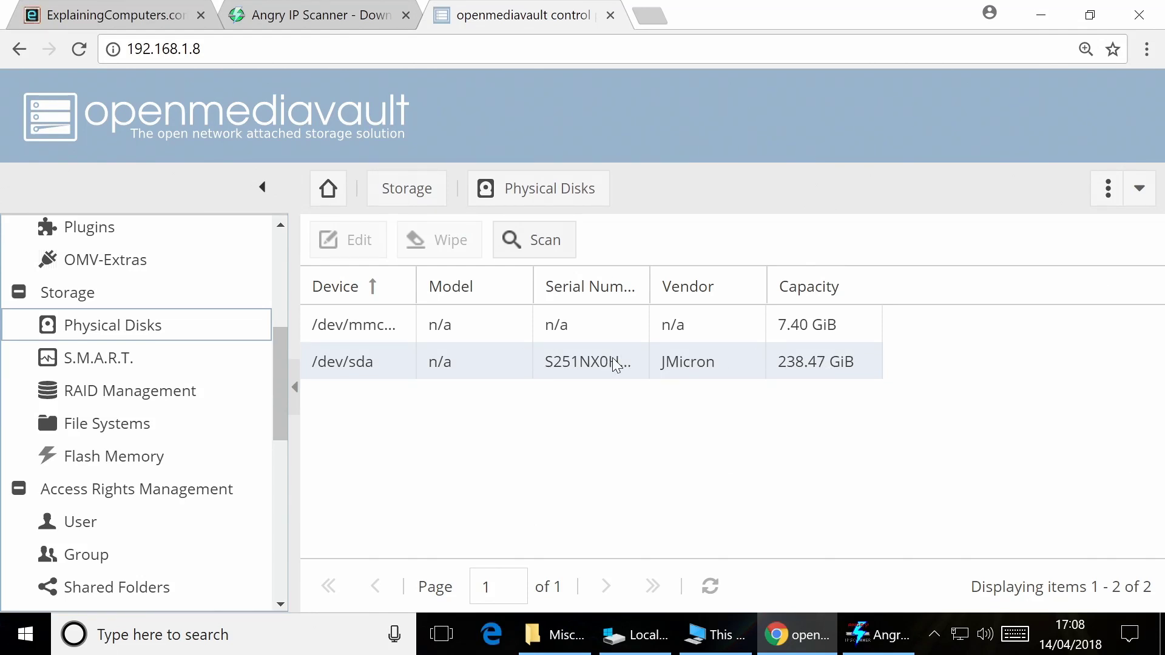
Mount the 234.61 GiB ext4 SSDNAS file system on /dev/sda1 and confirm applying the change
{"action": "left_click", "coordinate": [149, 426]}
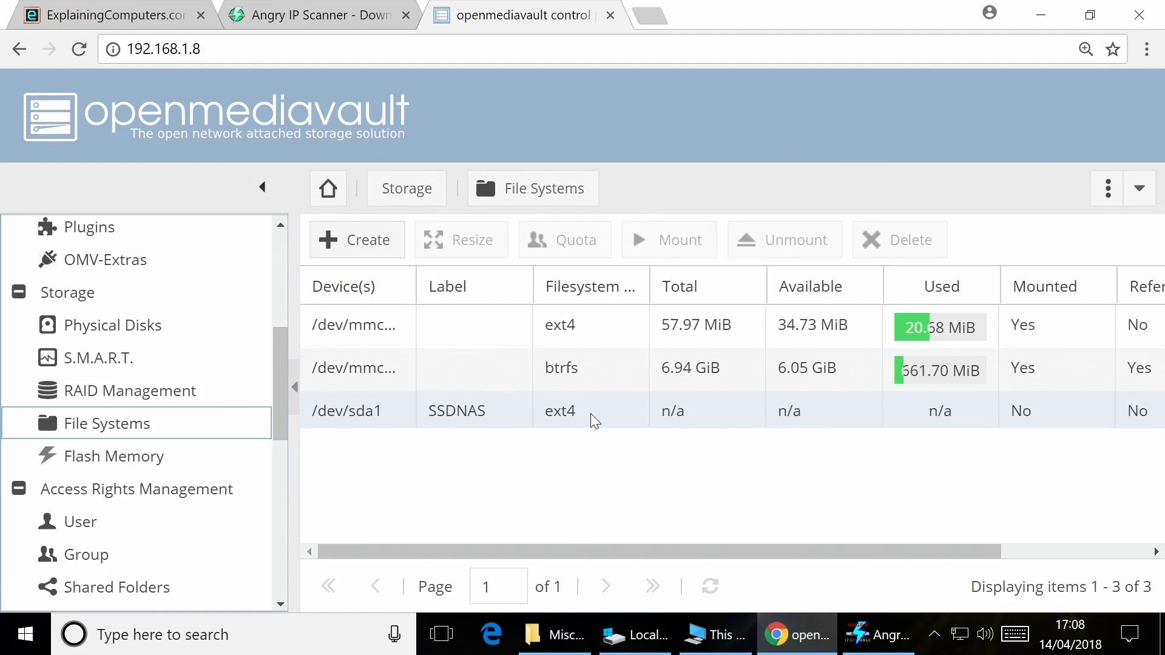
{"action": "left_click", "coordinate": [612, 412]}
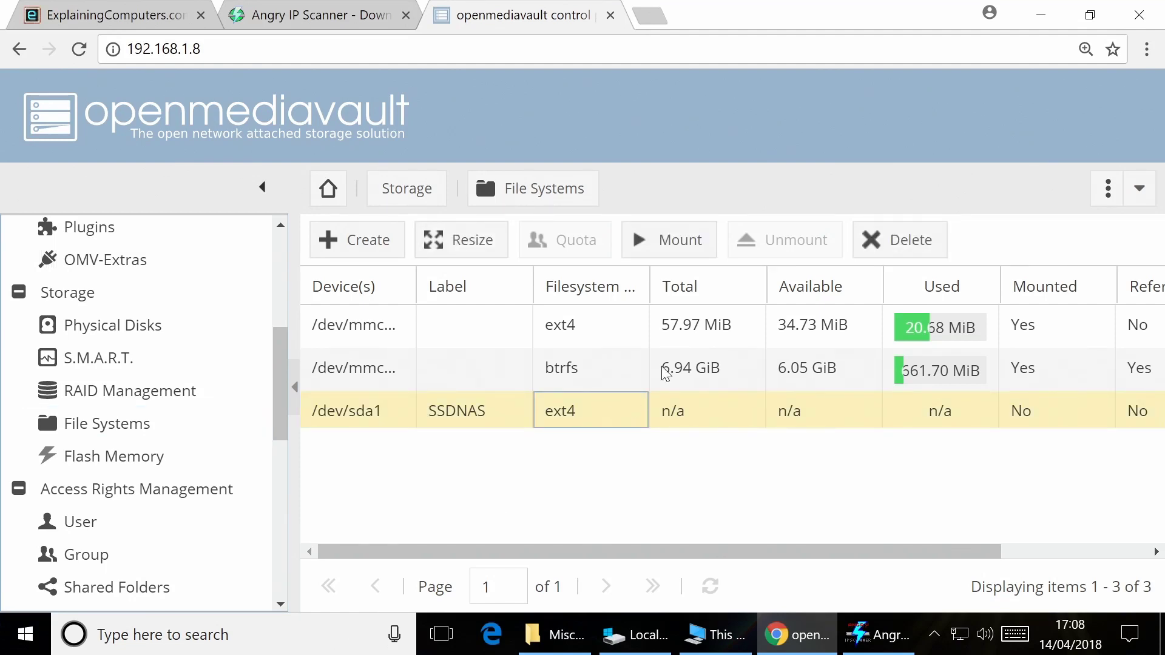
{"action": "left_click", "coordinate": [678, 243]}
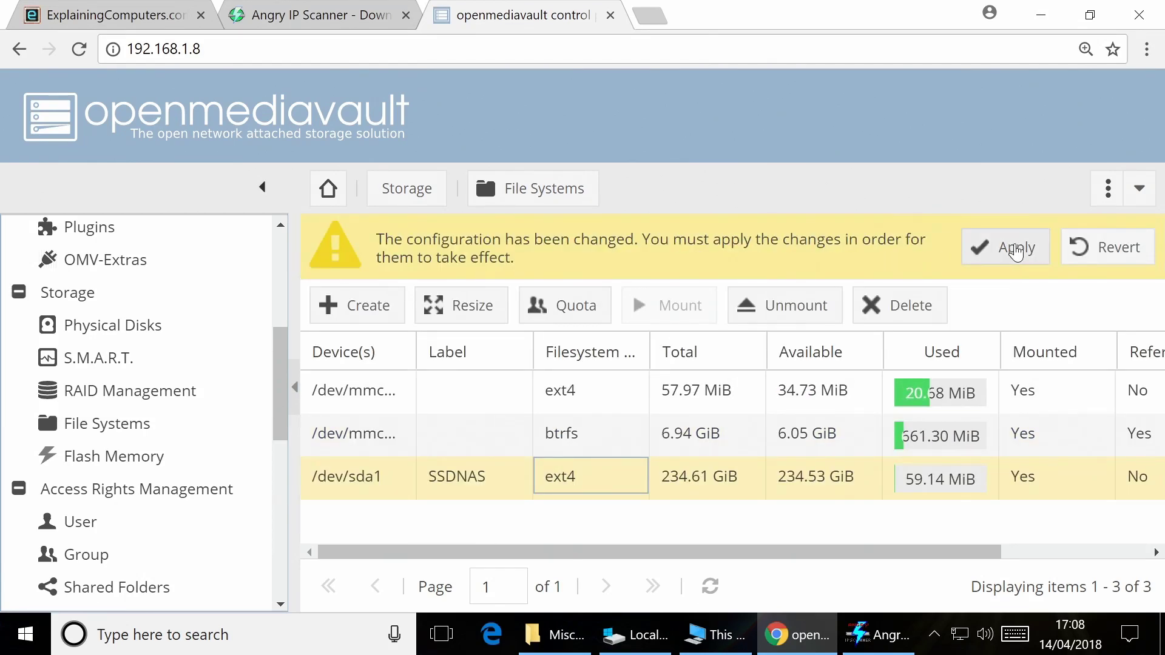
{"action": "left_click", "coordinate": [1007, 249]}
{"action": "left_click", "coordinate": [533, 403]}
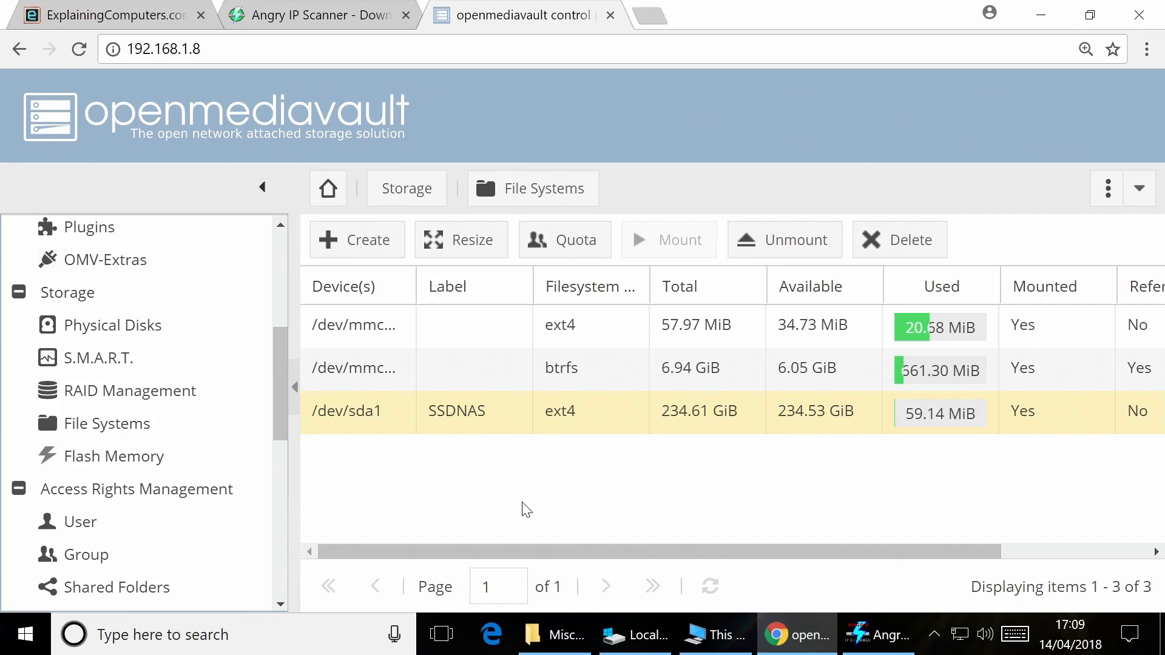
{"action": "left_click_drag", "start_coordinate": [284, 424], "coordinate": [270, 483]}
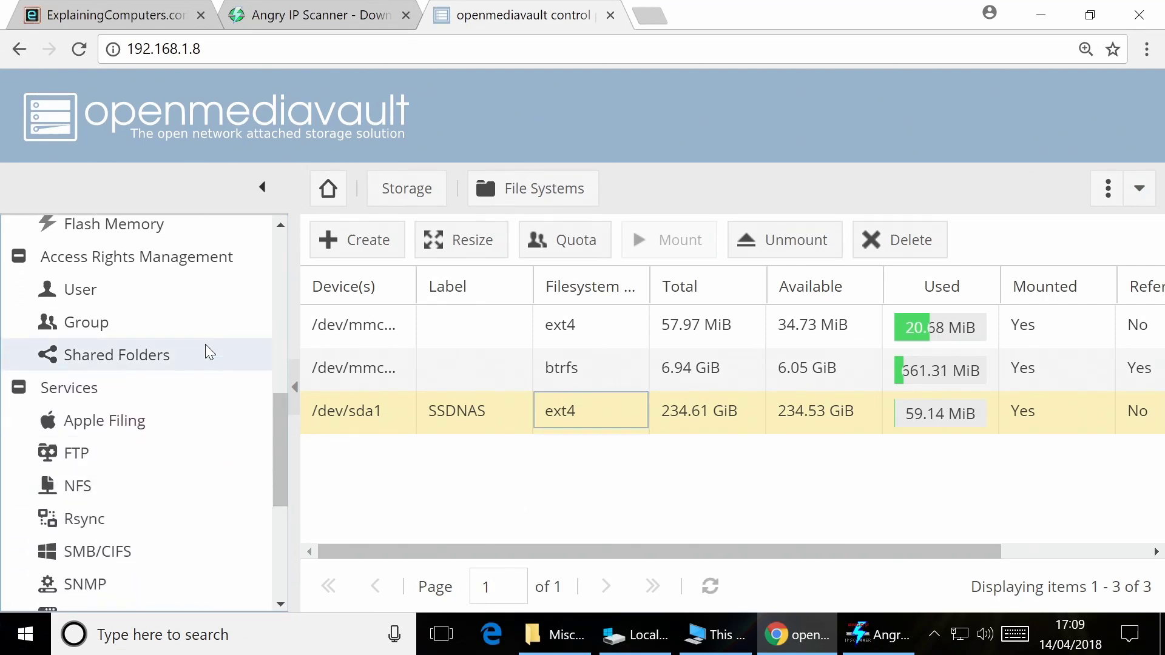
Add a shared folder HC1 on the SSDNAS device with path HC1/ and save it
{"action": "left_click", "coordinate": [154, 354]}
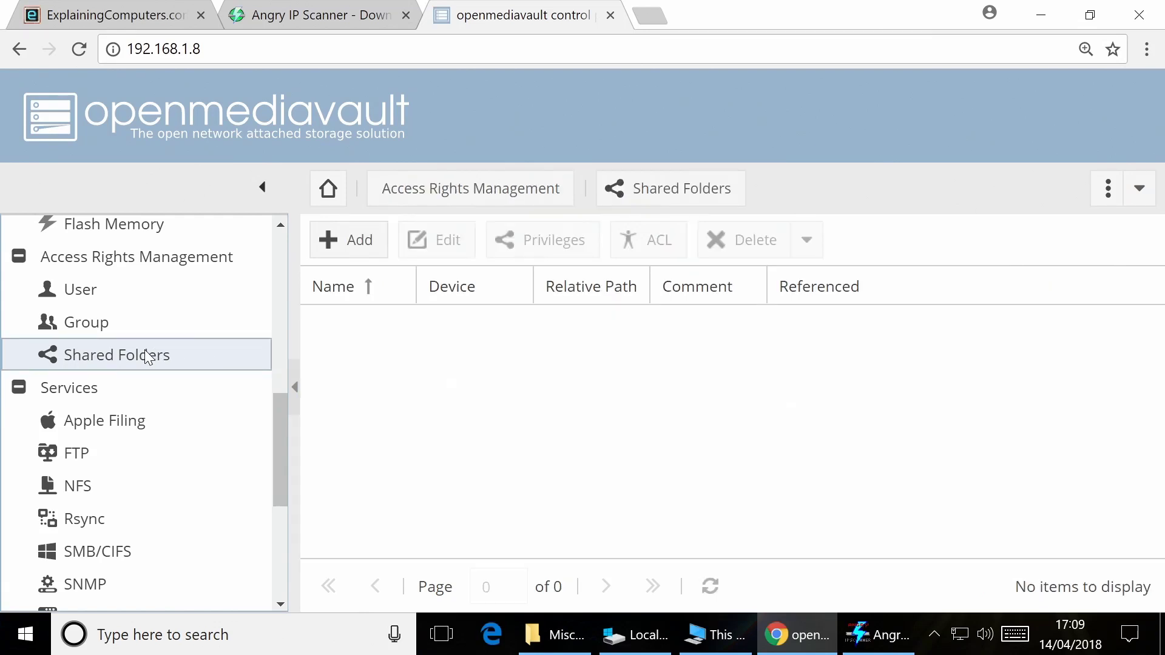
{"action": "left_click", "coordinate": [351, 246]}
{"action": "left_click", "coordinate": [729, 164]}
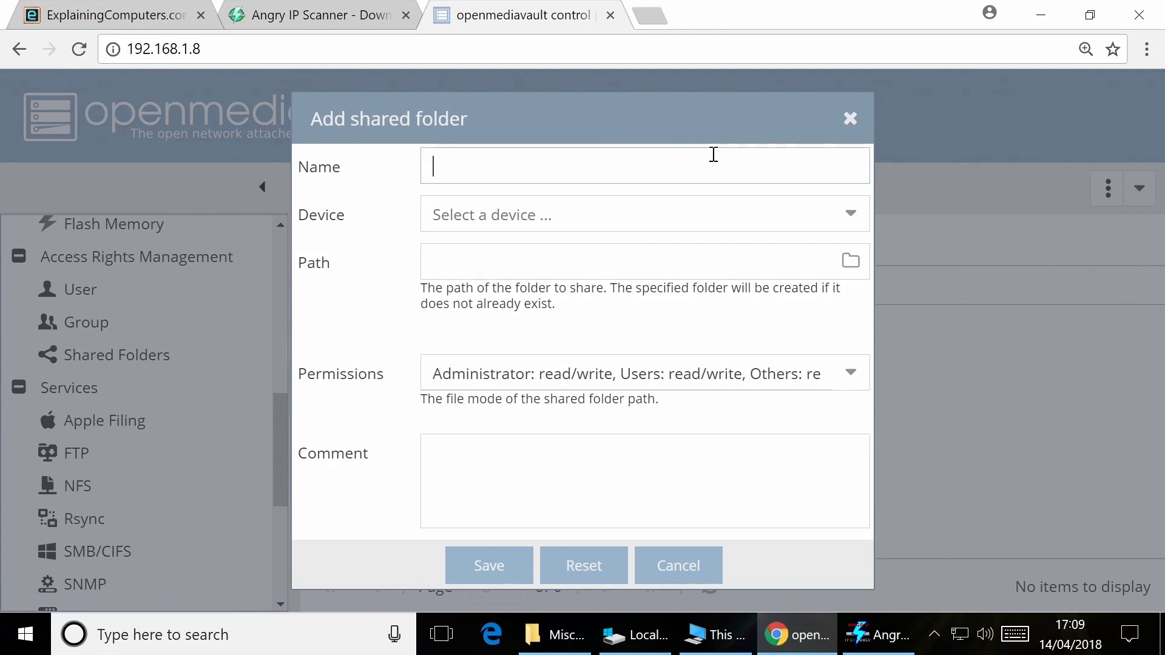
{"action": "type", "text": "HC1"}
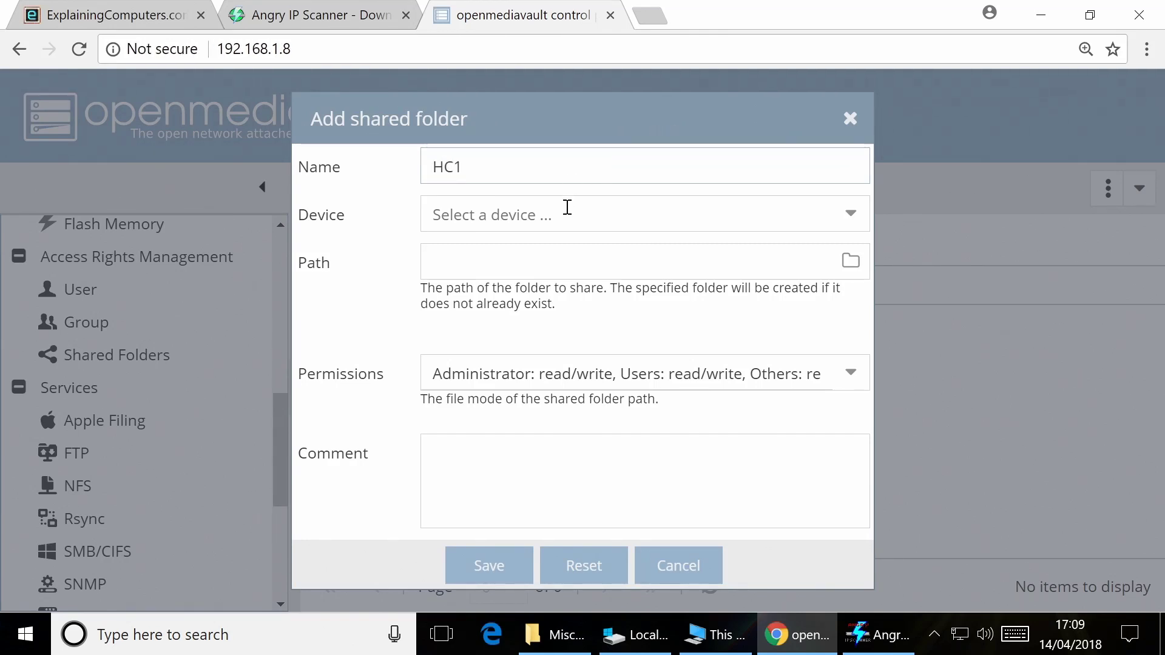
{"action": "left_click", "coordinate": [567, 207]}
{"action": "left_click", "coordinate": [566, 252]}
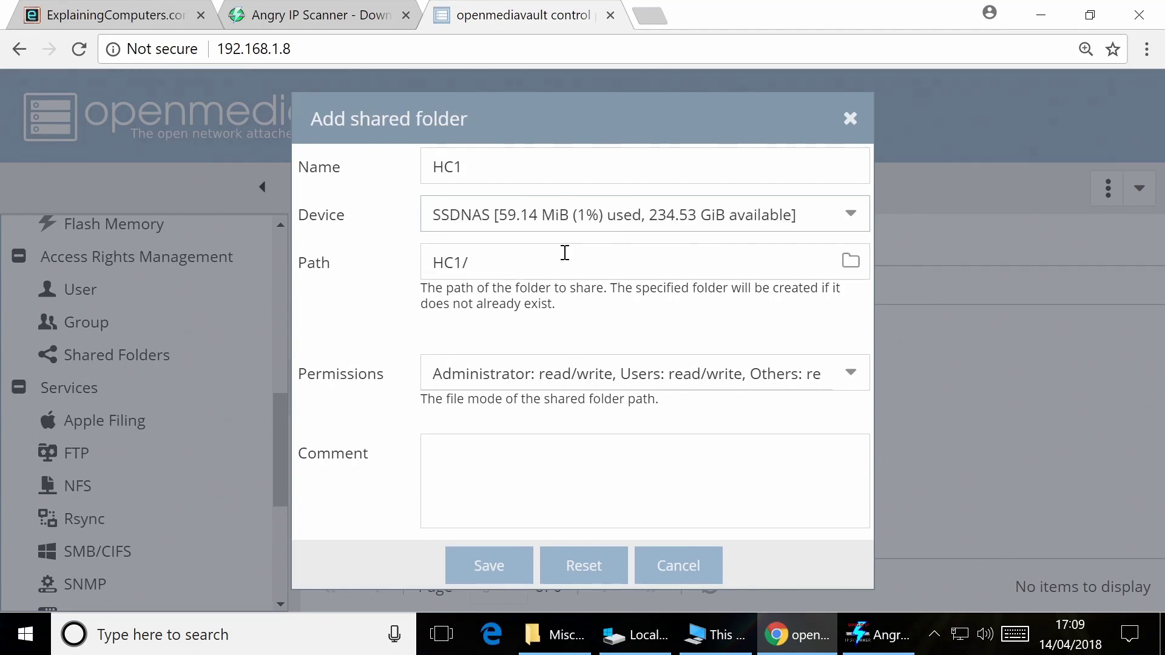
{"action": "left_click", "coordinate": [489, 566]}
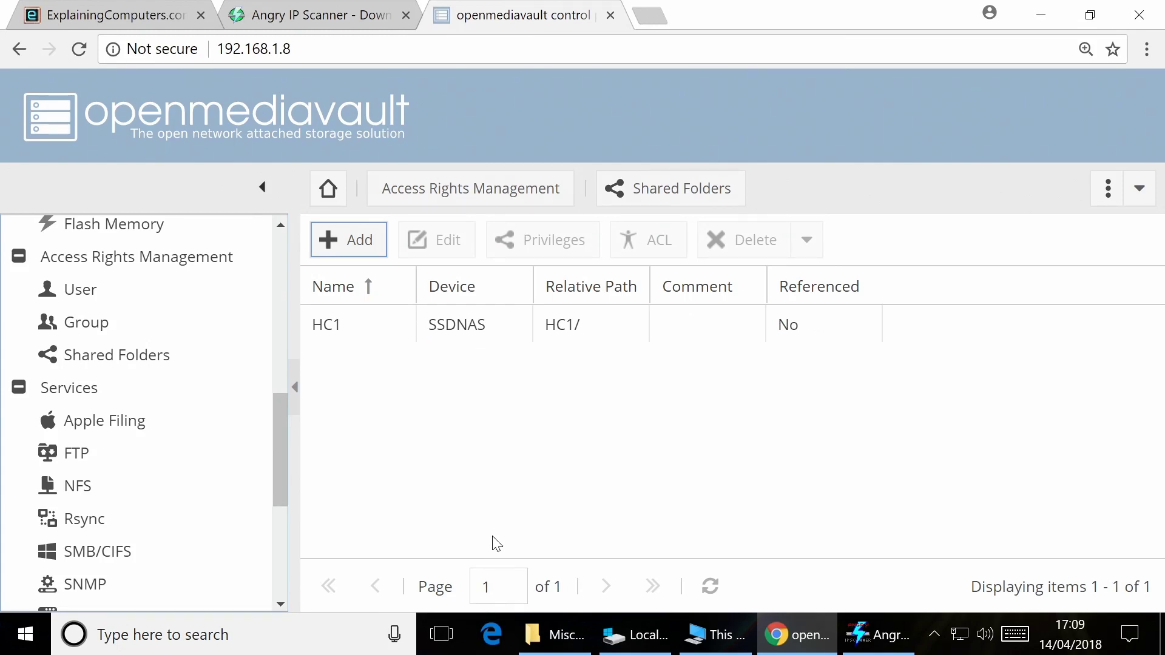
Enable the SMB/CIFS service, save and apply it, then view its empty Shares list
{"action": "left_click", "coordinate": [121, 558]}
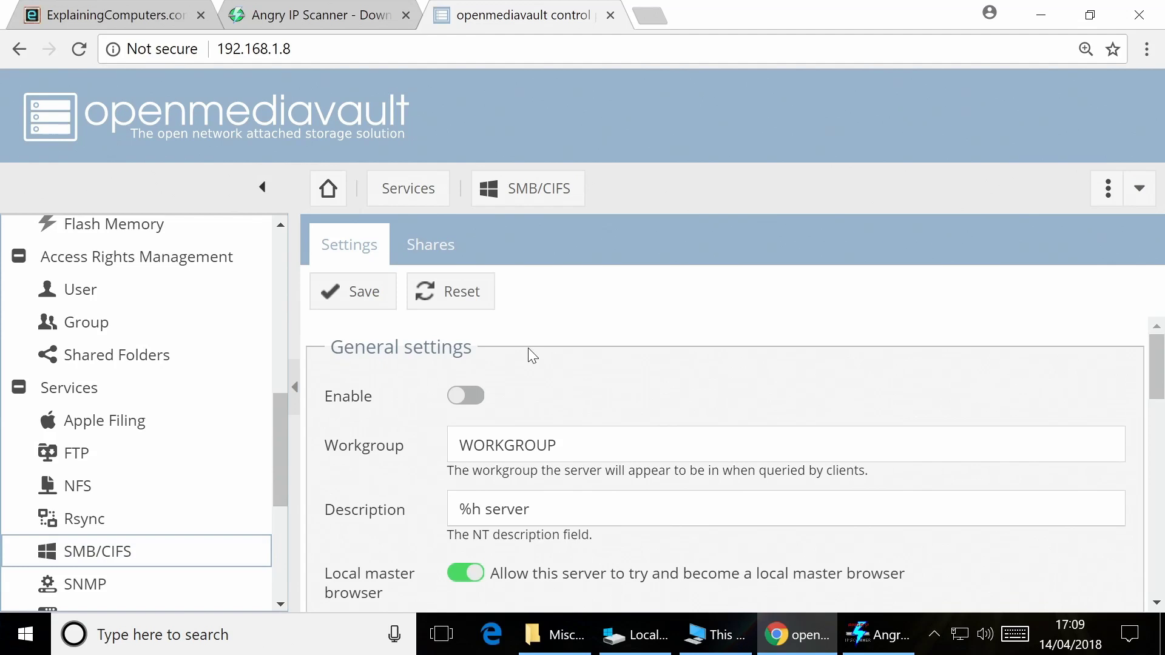
{"action": "left_click", "coordinate": [468, 397]}
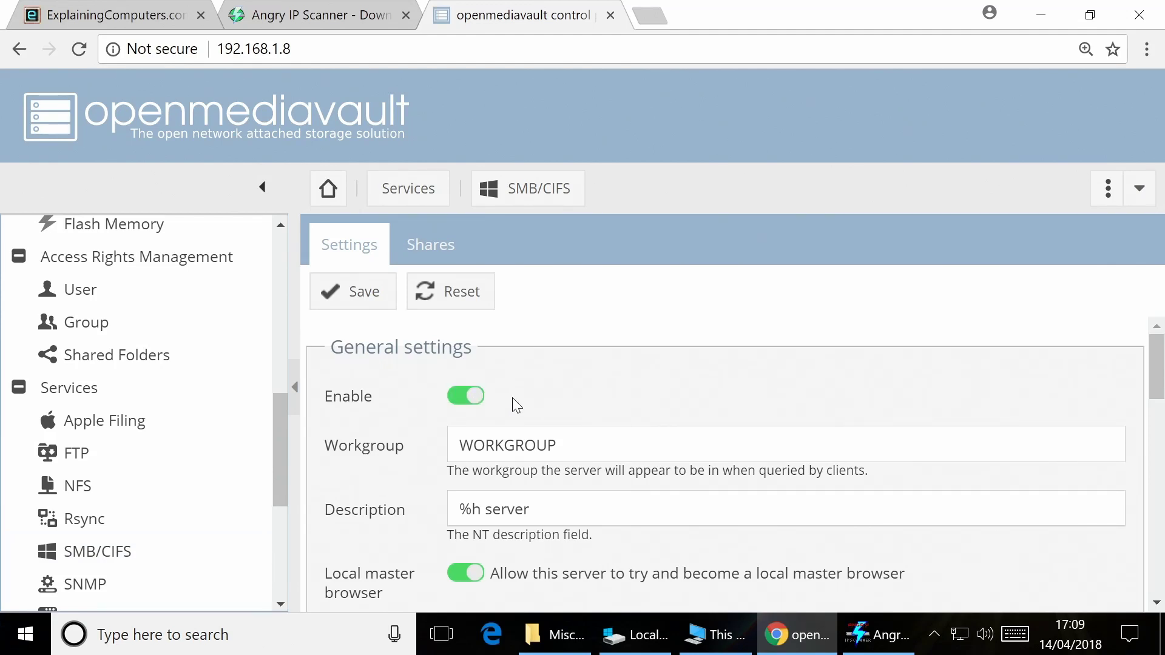
{"action": "left_click", "coordinate": [360, 293]}
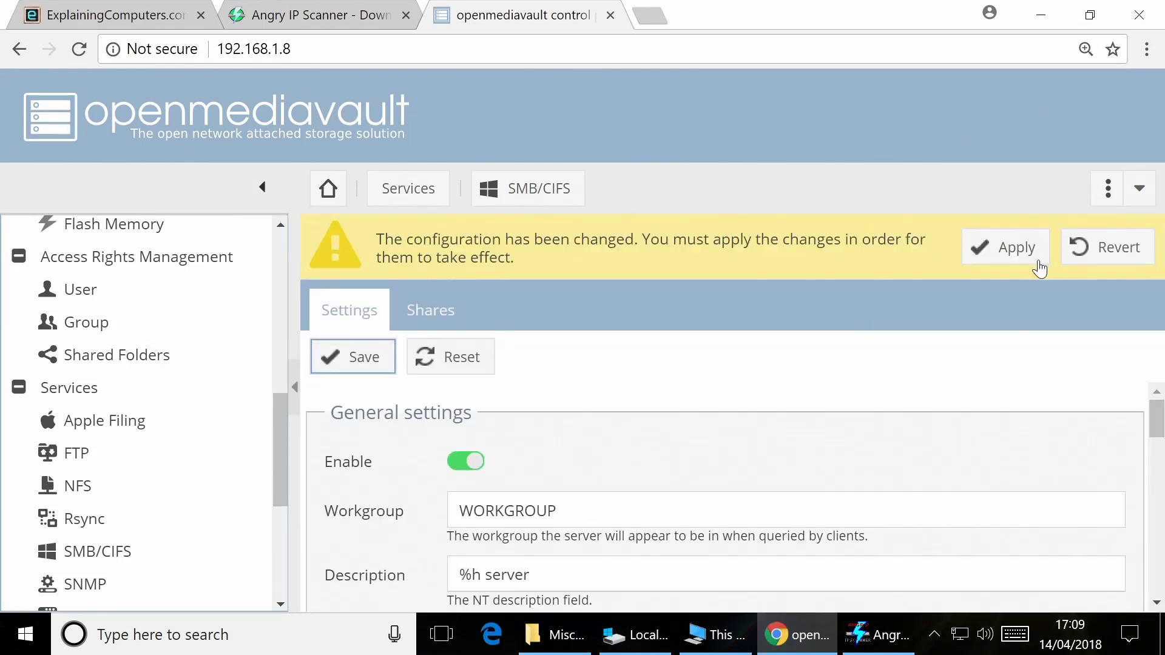
{"action": "left_click", "coordinate": [1007, 252]}
{"action": "left_click", "coordinate": [554, 404]}
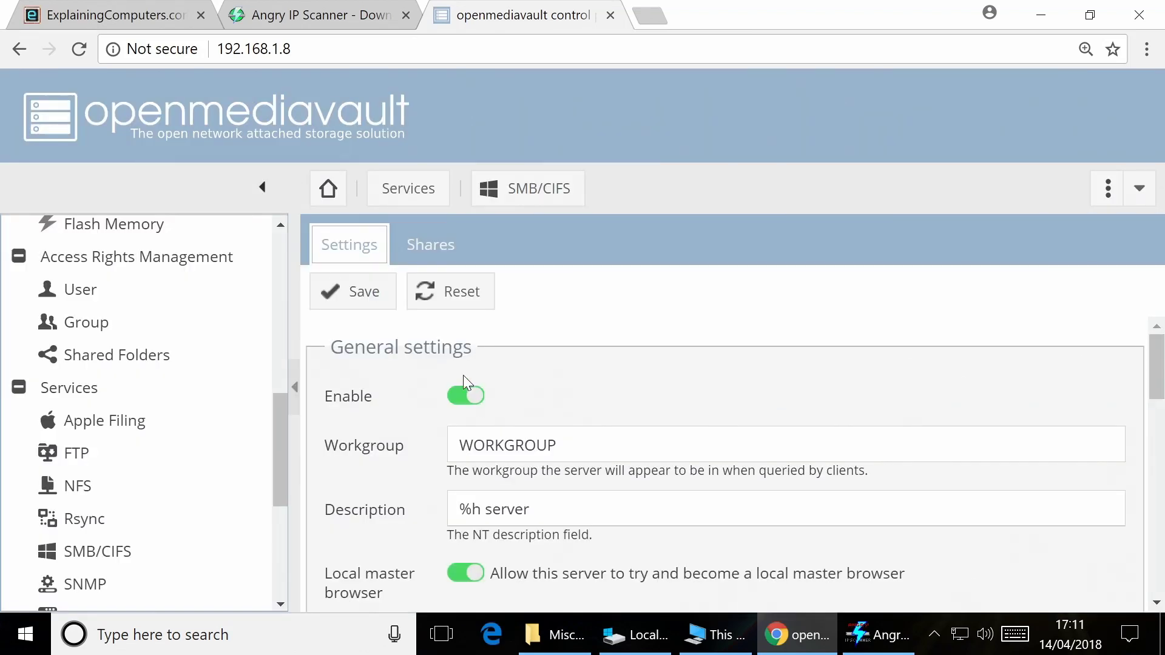
{"action": "left_click", "coordinate": [429, 249]}
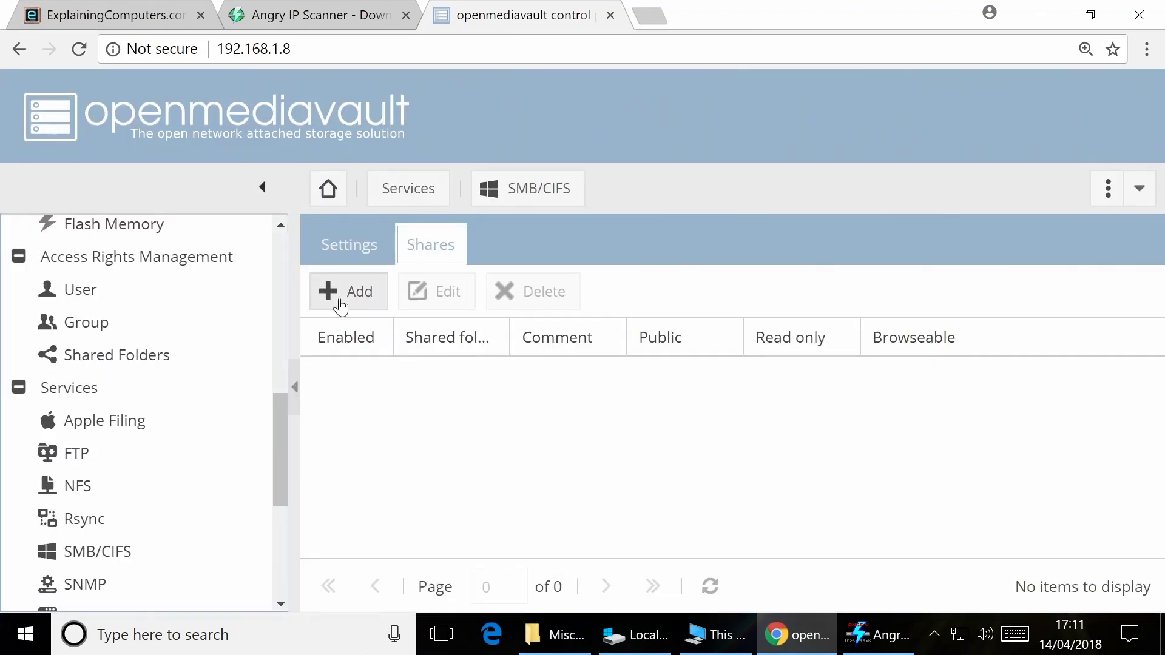
Add an SMB share for the HC1 [on SSDNAS, HC1/] folder, save it and apply the change
{"action": "left_click", "coordinate": [336, 296]}
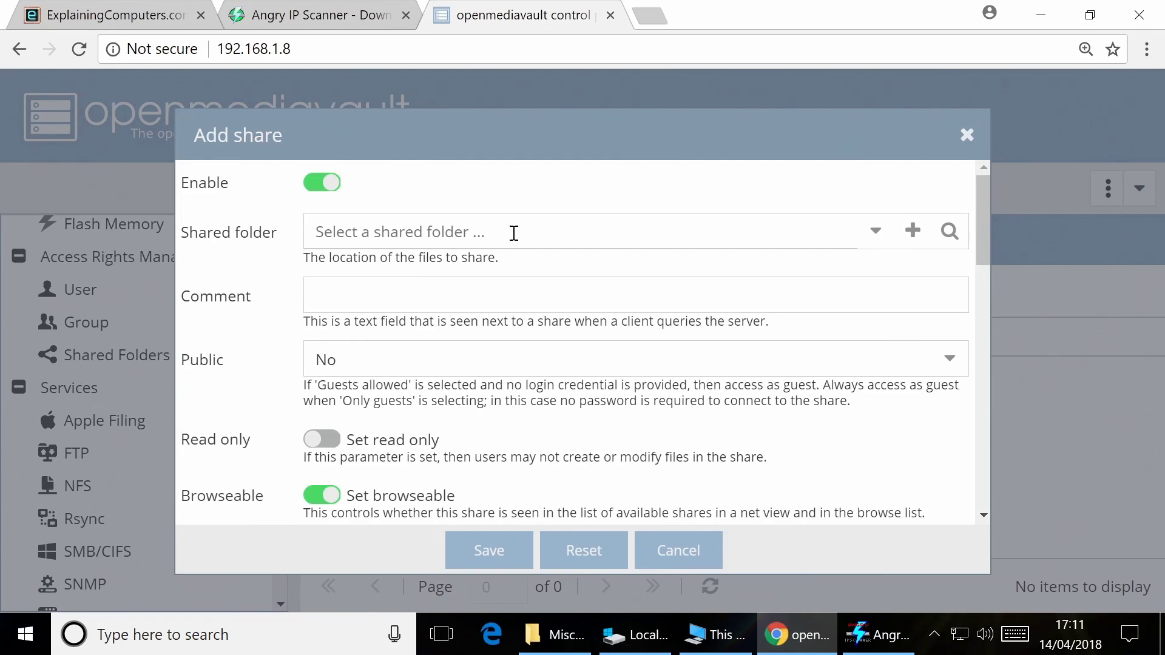
{"action": "left_click", "coordinate": [875, 232]}
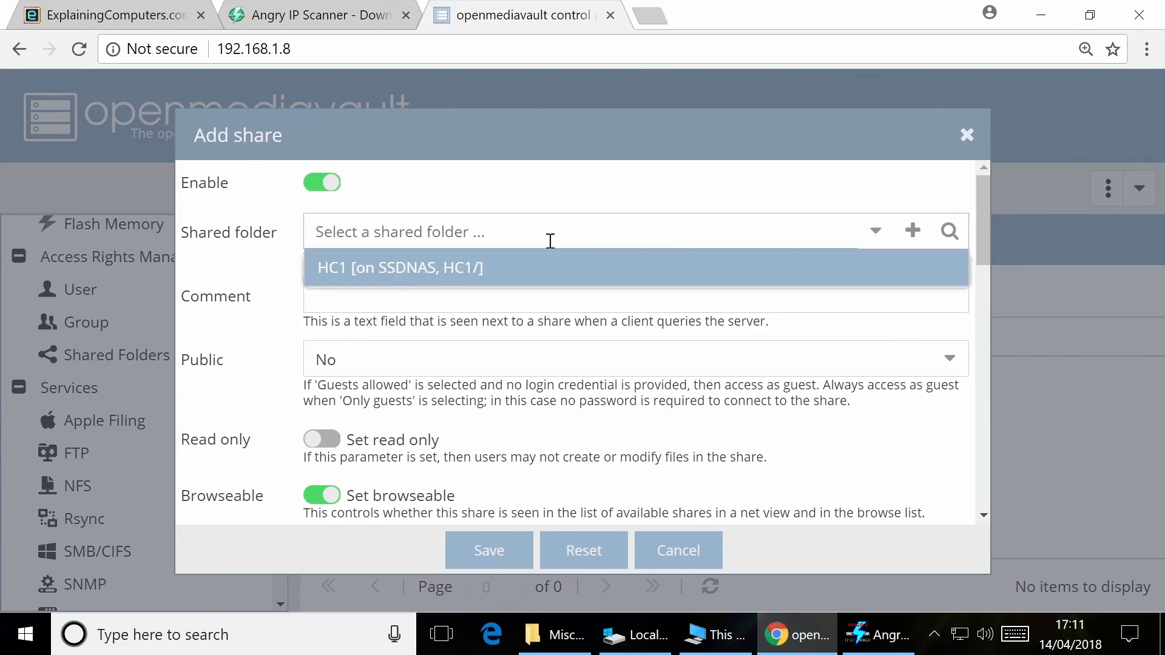
{"action": "left_click", "coordinate": [527, 265]}
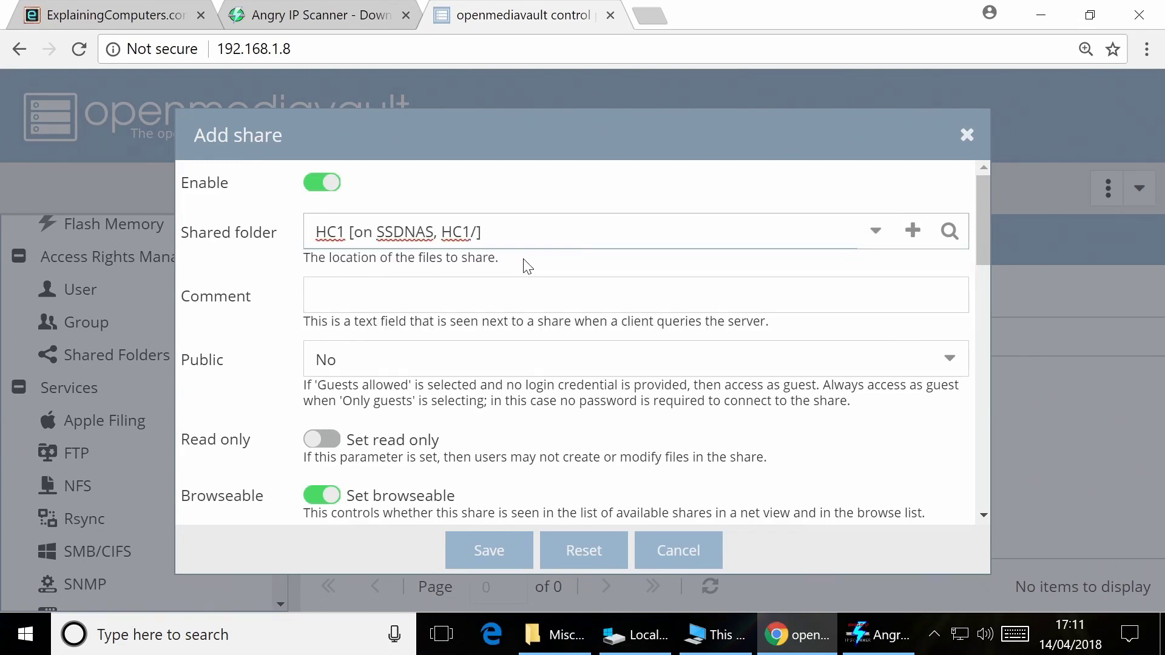
{"action": "left_click", "coordinate": [491, 550]}
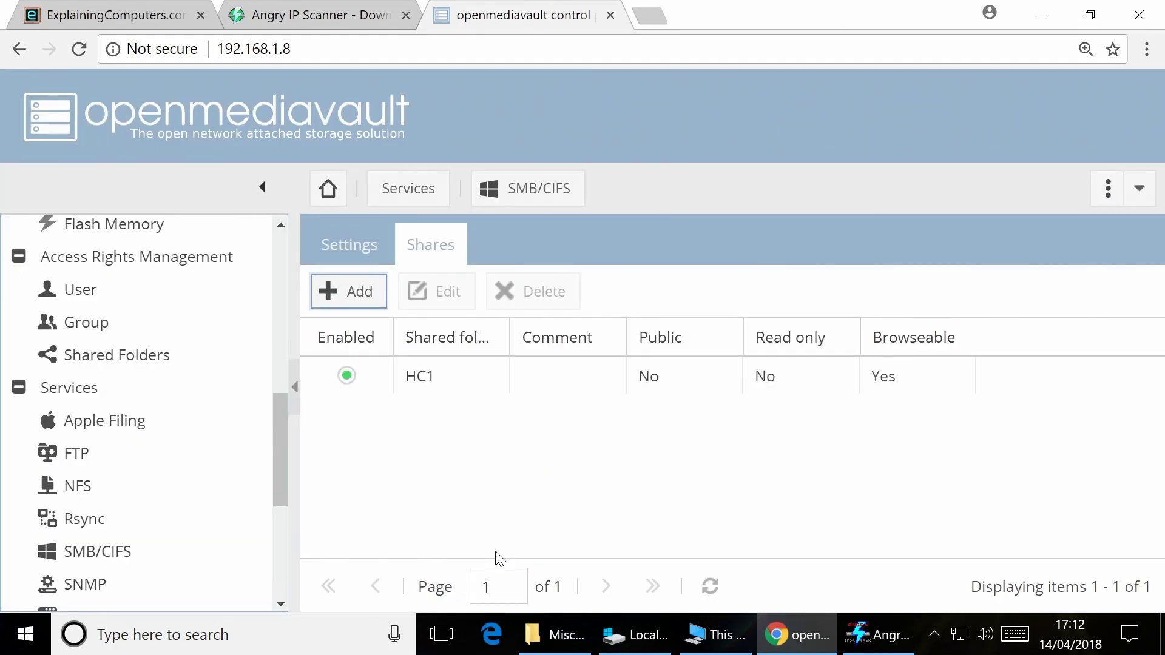
{"action": "left_click", "coordinate": [1004, 247]}
Create the user cjb with a password and apply the configuration change
{"action": "left_click", "coordinate": [85, 291]}
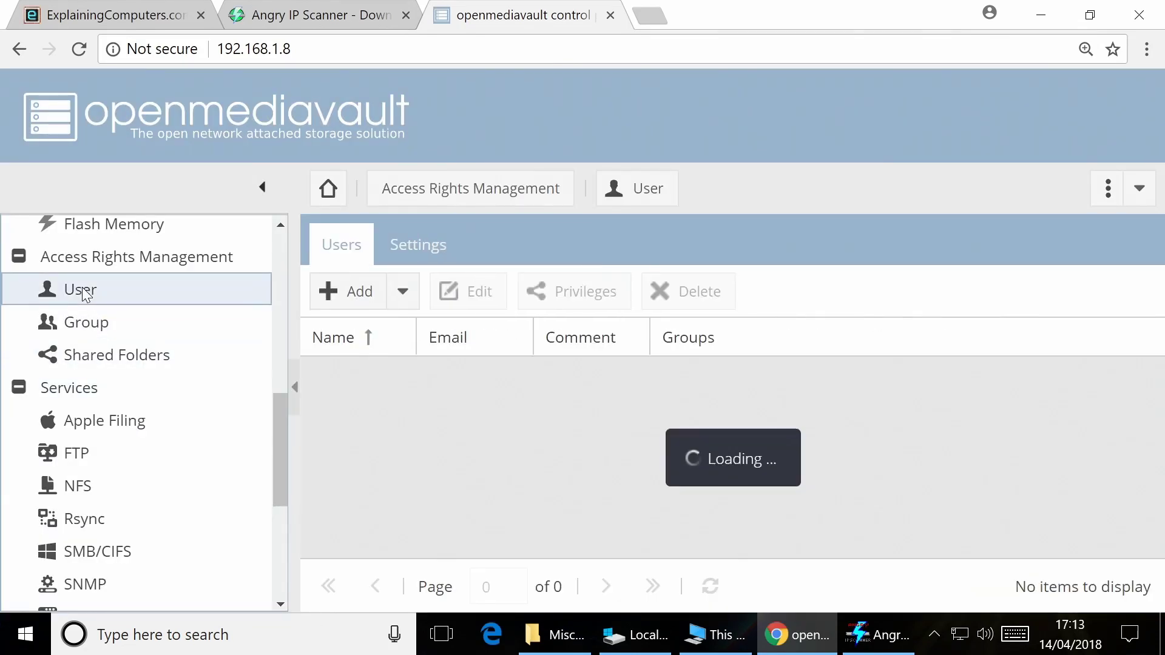
{"action": "left_click", "coordinate": [357, 294]}
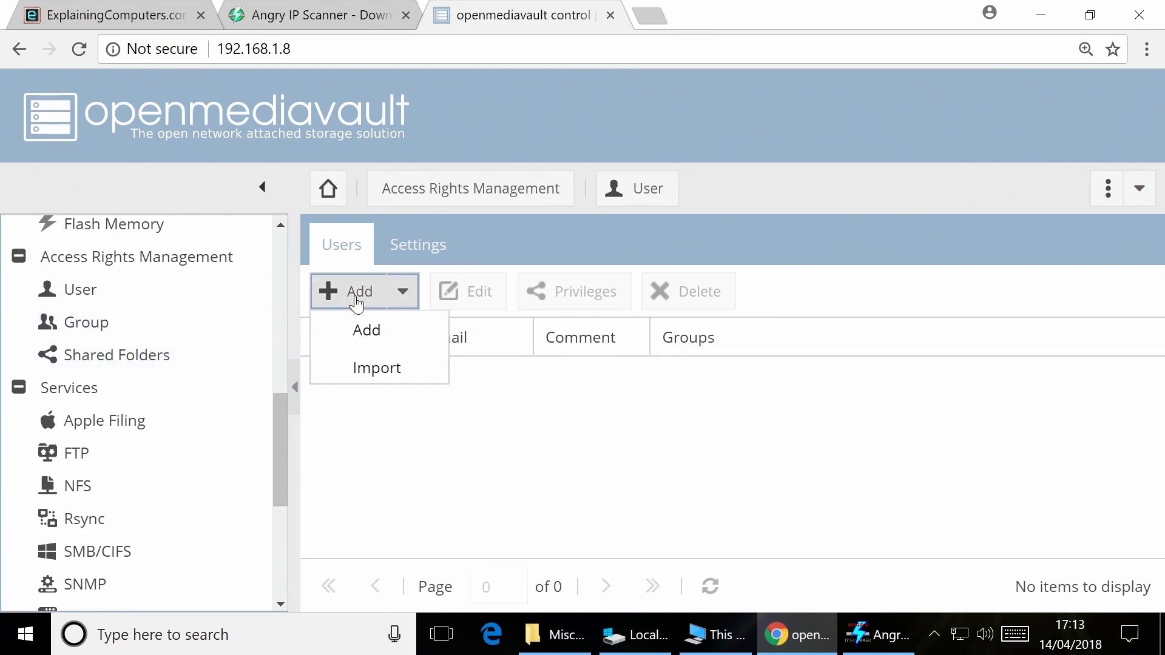
{"action": "left_click", "coordinate": [368, 334]}
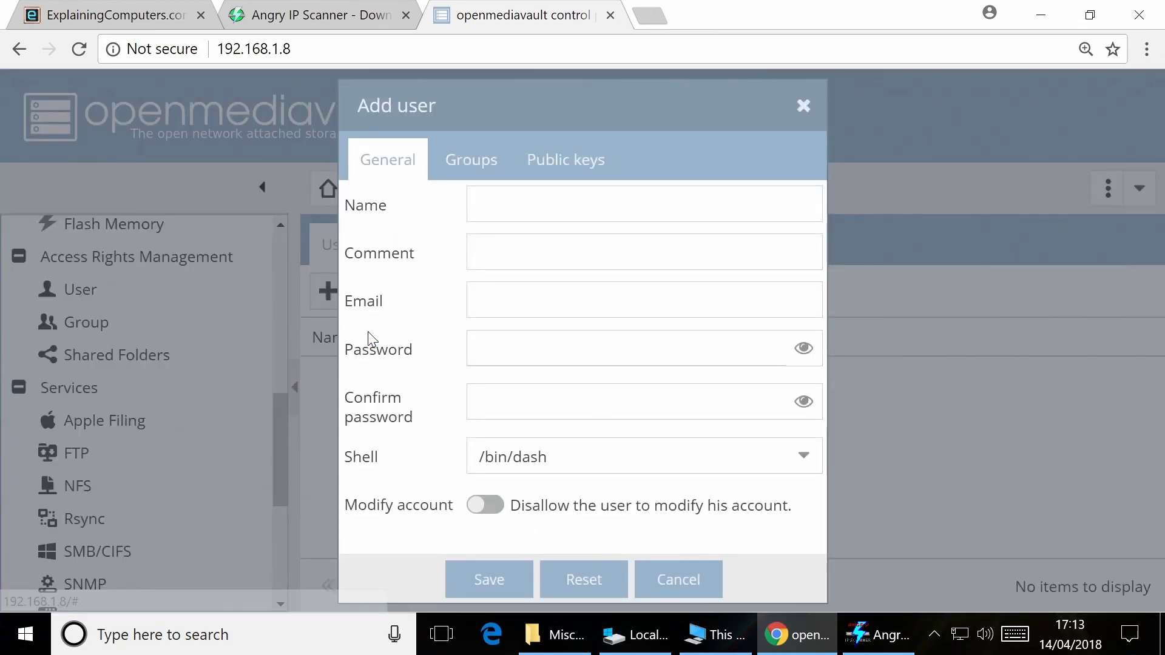
{"action": "left_click", "coordinate": [551, 200]}
{"action": "type", "text": "cjb"}
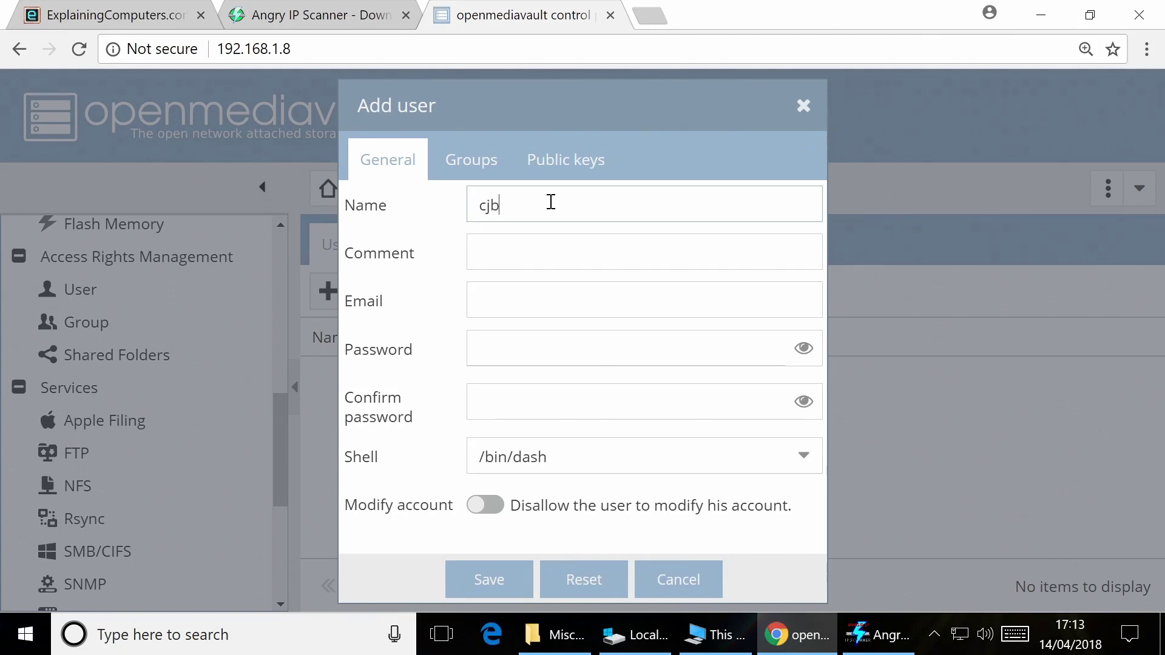
{"action": "left_click", "coordinate": [524, 350]}
{"action": "type", "text": "•••••"}
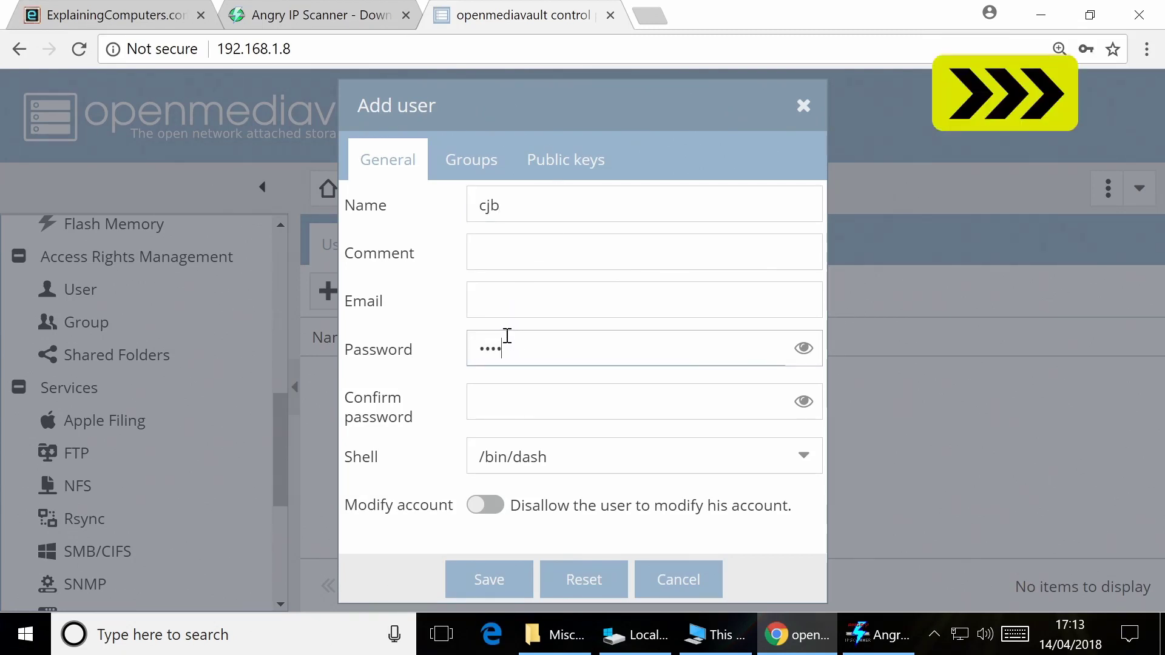
{"action": "key", "text": "Tab"}
{"action": "type", "text": "•••••"}
{"action": "left_click", "coordinate": [487, 583]}
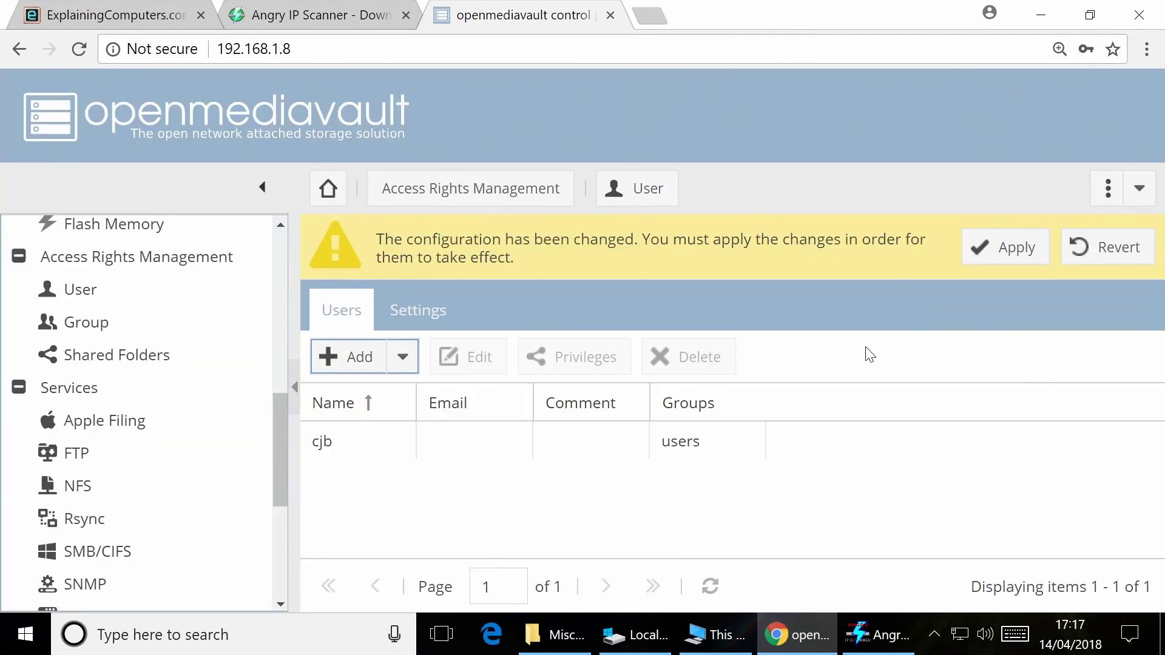
{"action": "left_click", "coordinate": [987, 245]}
{"action": "left_click", "coordinate": [533, 403]}
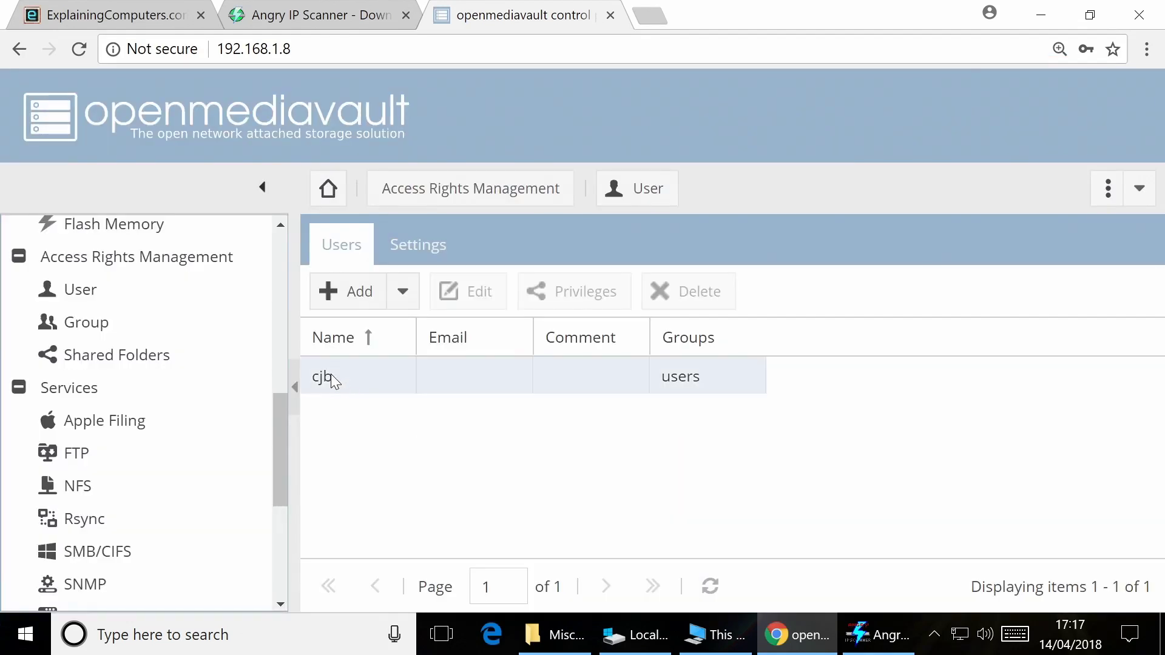
Grant cjb Read/Write privileges on HC1, apply it, and minimise Chrome
{"action": "left_click", "coordinate": [330, 374]}
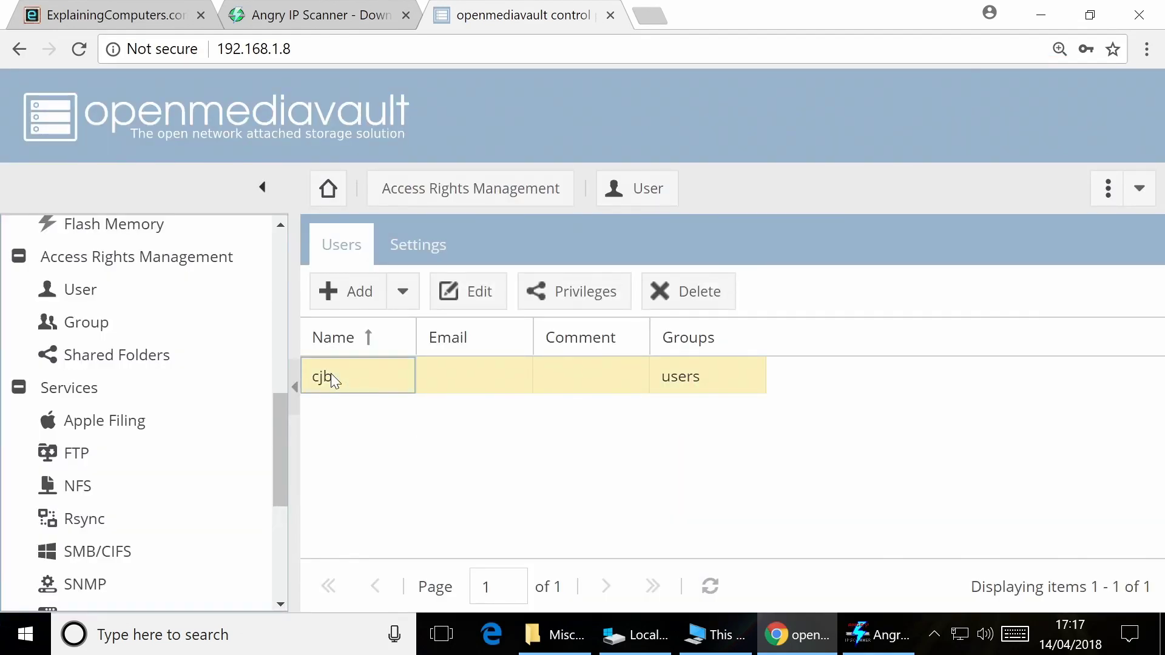
{"action": "left_click", "coordinate": [558, 303]}
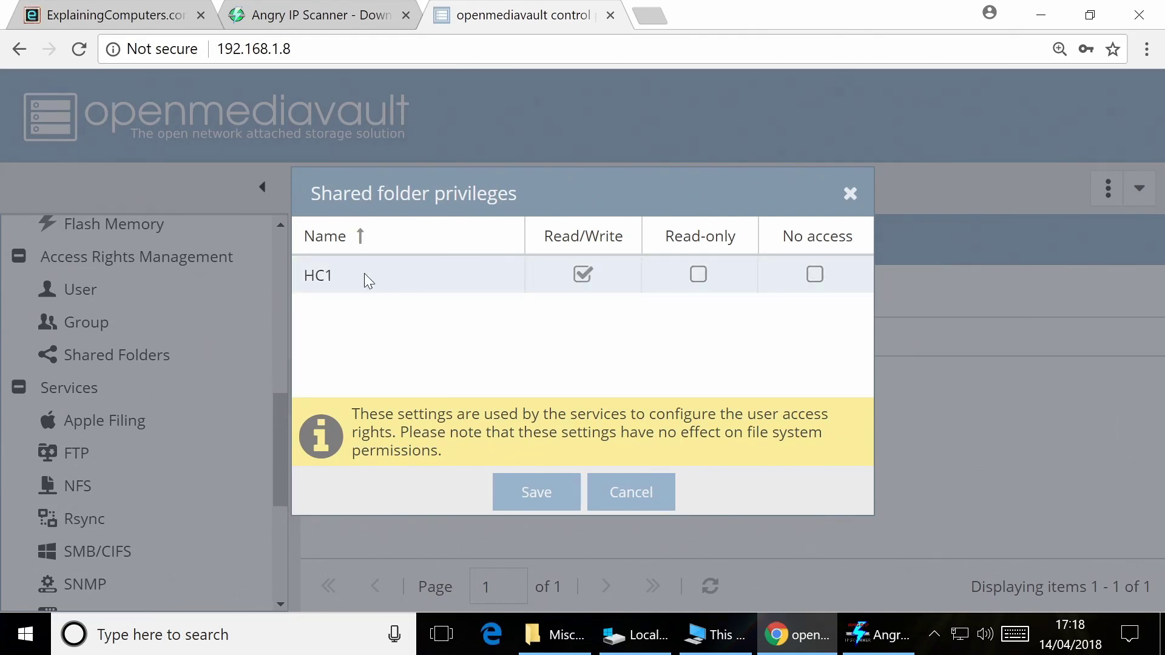
{"action": "left_click", "coordinate": [532, 493]}
{"action": "left_click", "coordinate": [1001, 248]}
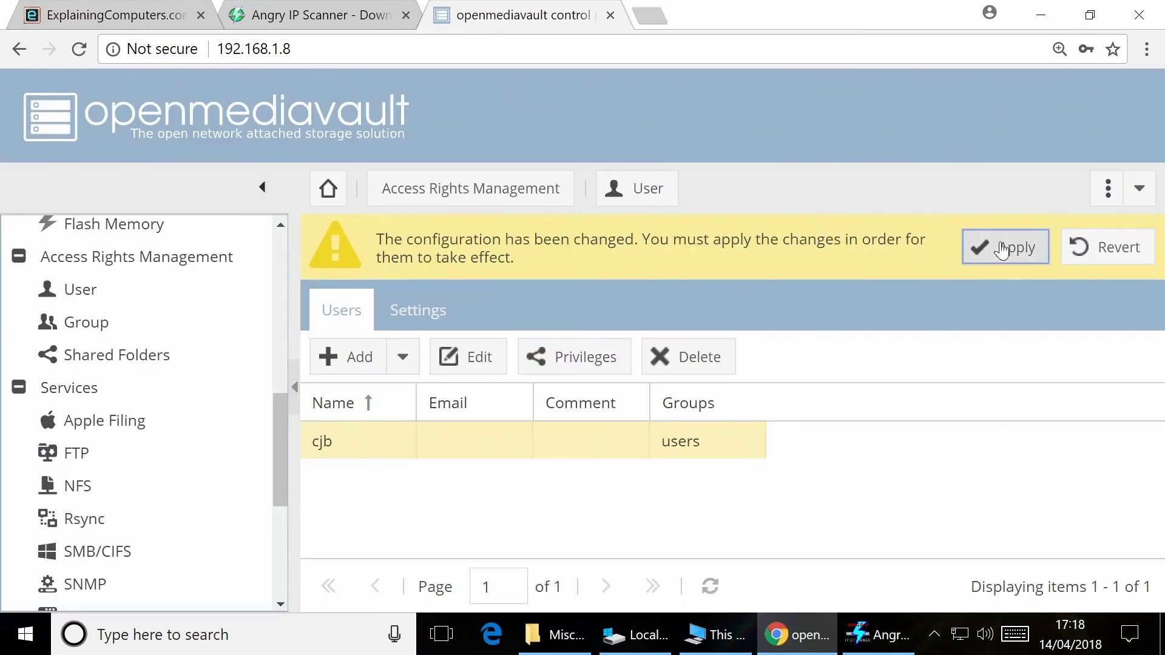
{"action": "left_click", "coordinate": [542, 405]}
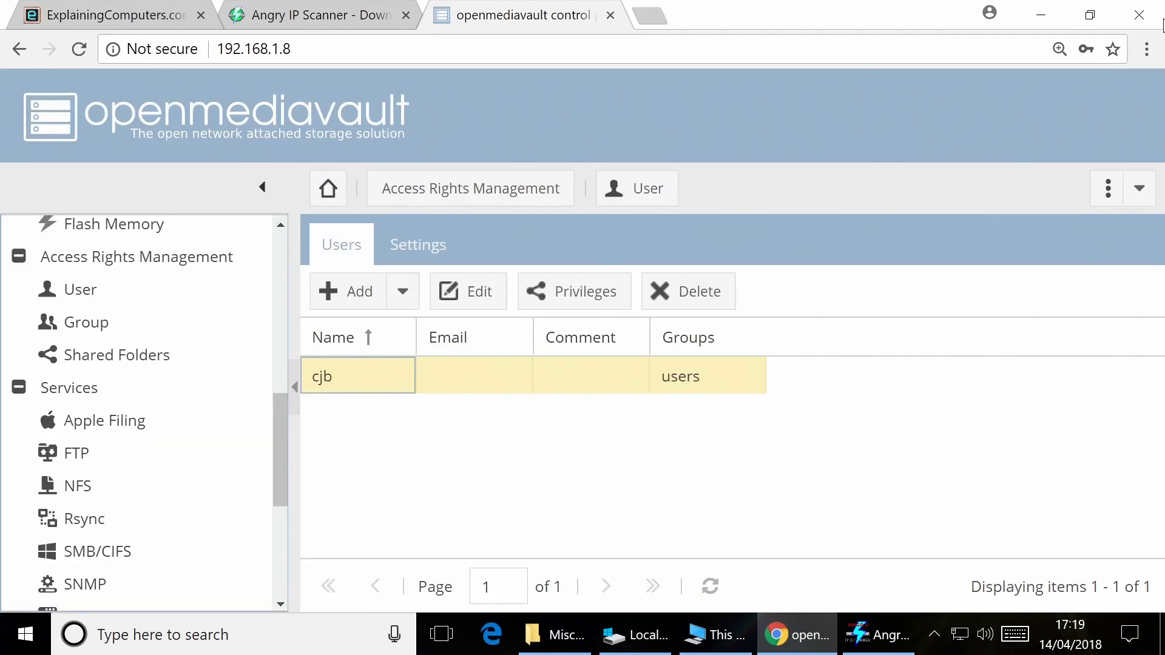
{"action": "left_click", "coordinate": [1053, 18]}
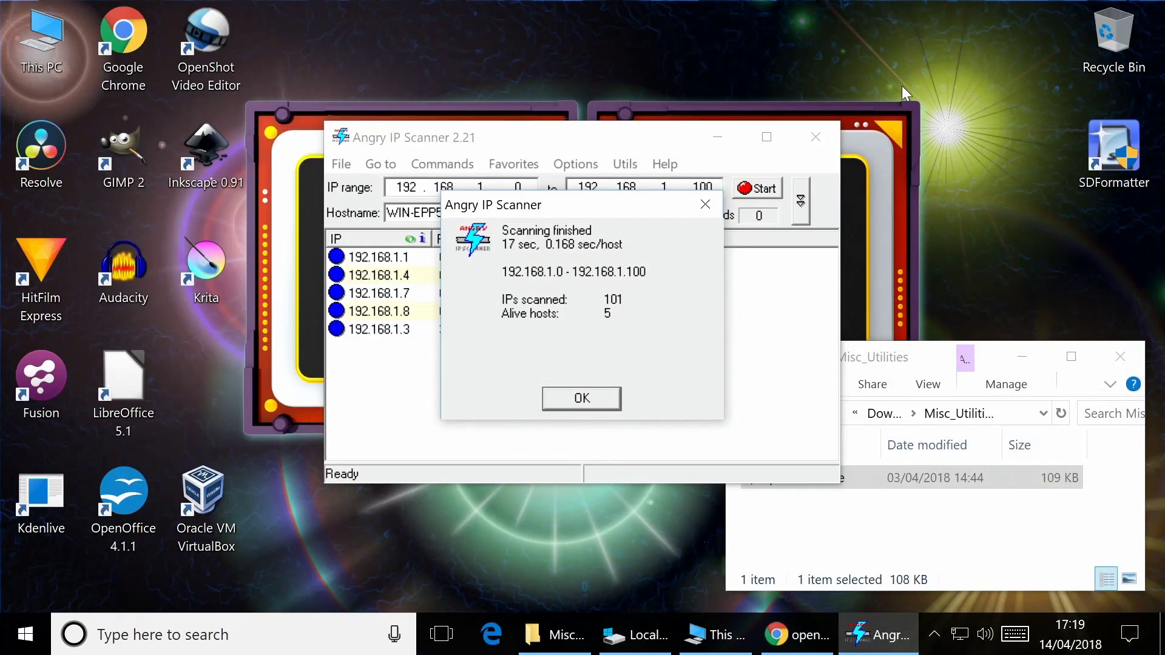
Dismiss the scan notice and browse Map network drive to the ODROIDXU4 server
{"action": "left_click", "coordinate": [588, 400]}
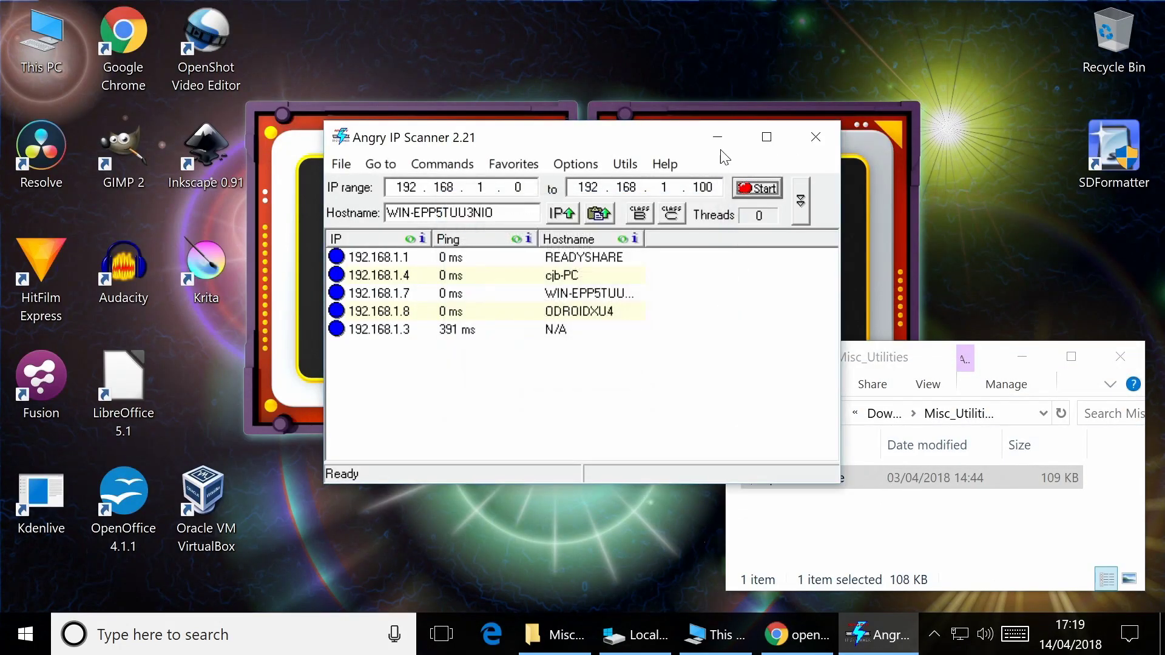
{"action": "left_click", "coordinate": [718, 136]}
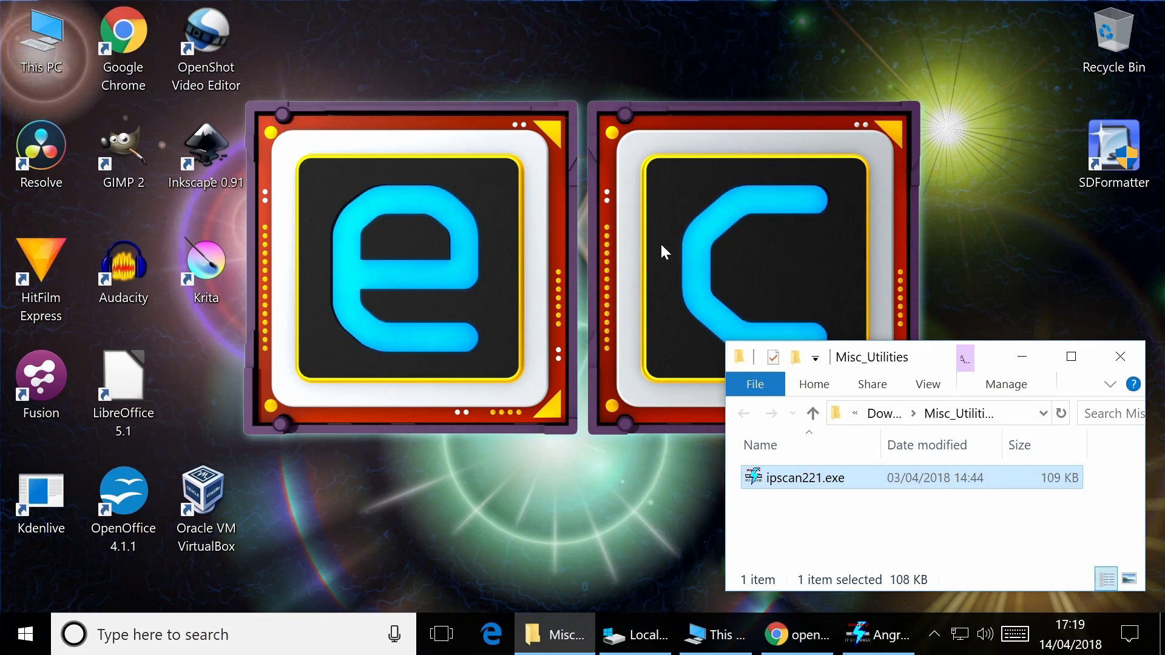
{"action": "left_click", "coordinate": [707, 631]}
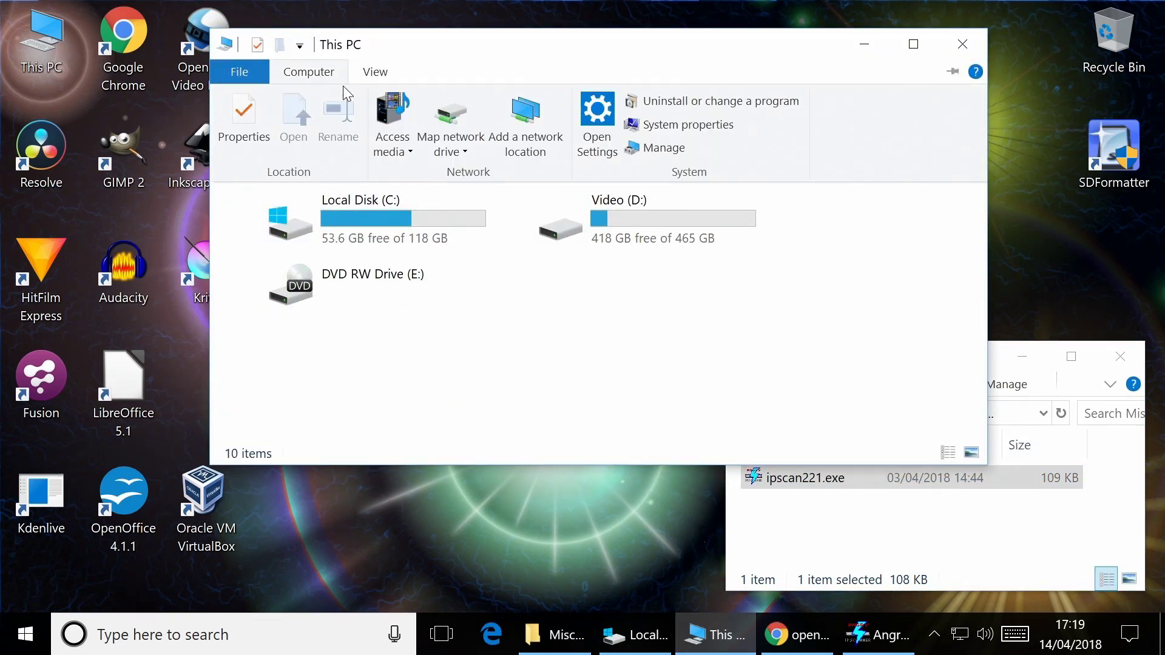
{"action": "left_click", "coordinate": [463, 126]}
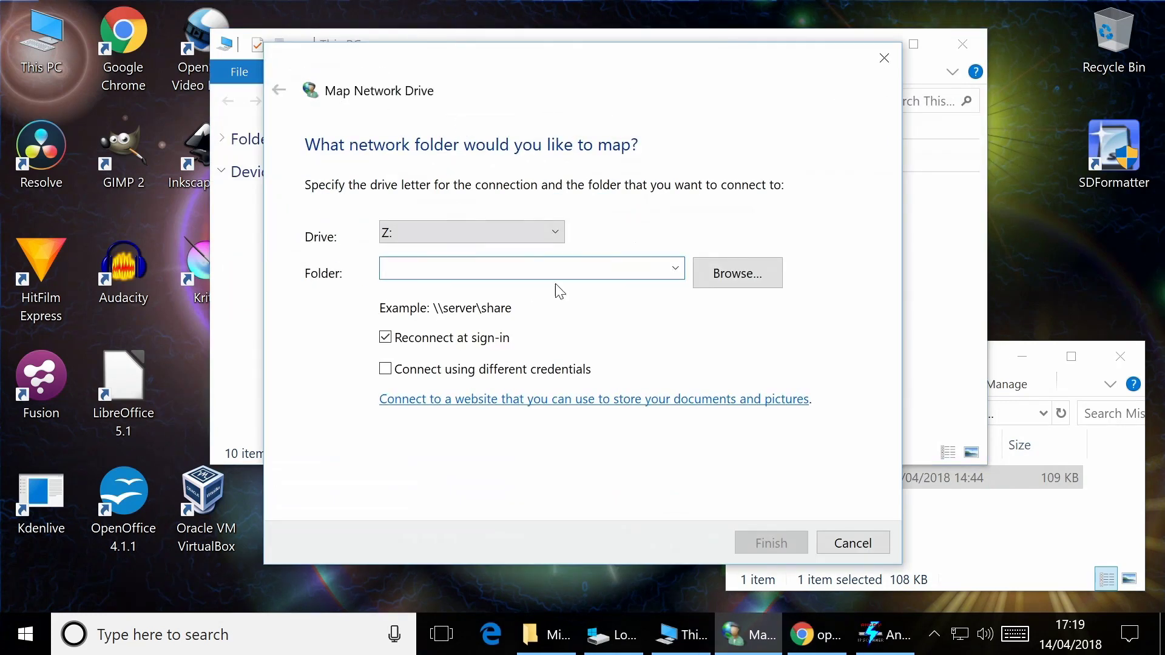
{"action": "left_click", "coordinate": [752, 274]}
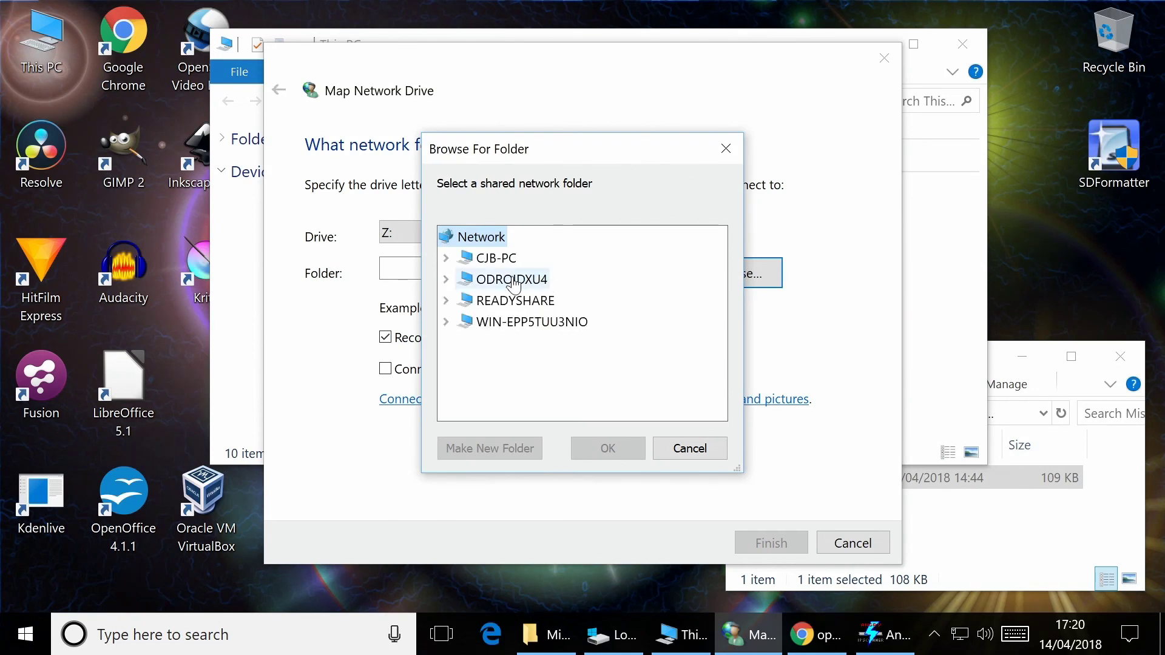
{"action": "left_click", "coordinate": [509, 281]}
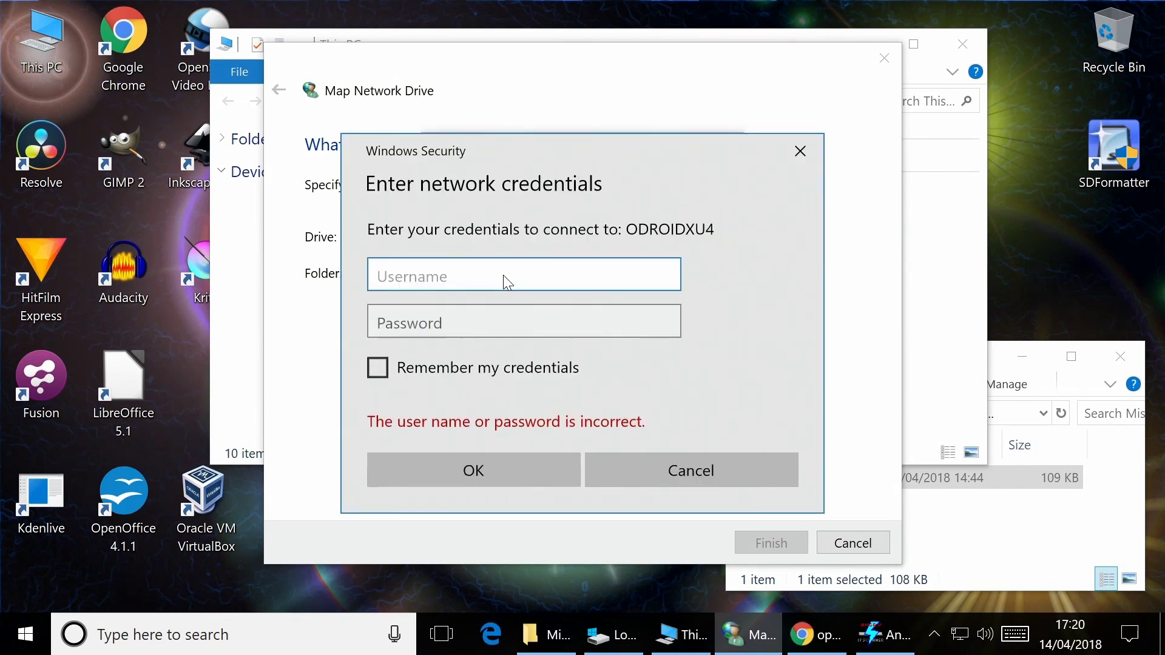
Sign in to ODROIDXU4 with remembered credentials and map its hc1 share as drive Z:
{"action": "type", "text": "cjb"}
{"action": "key", "text": "Tab"}
{"action": "type", "text": "****"}
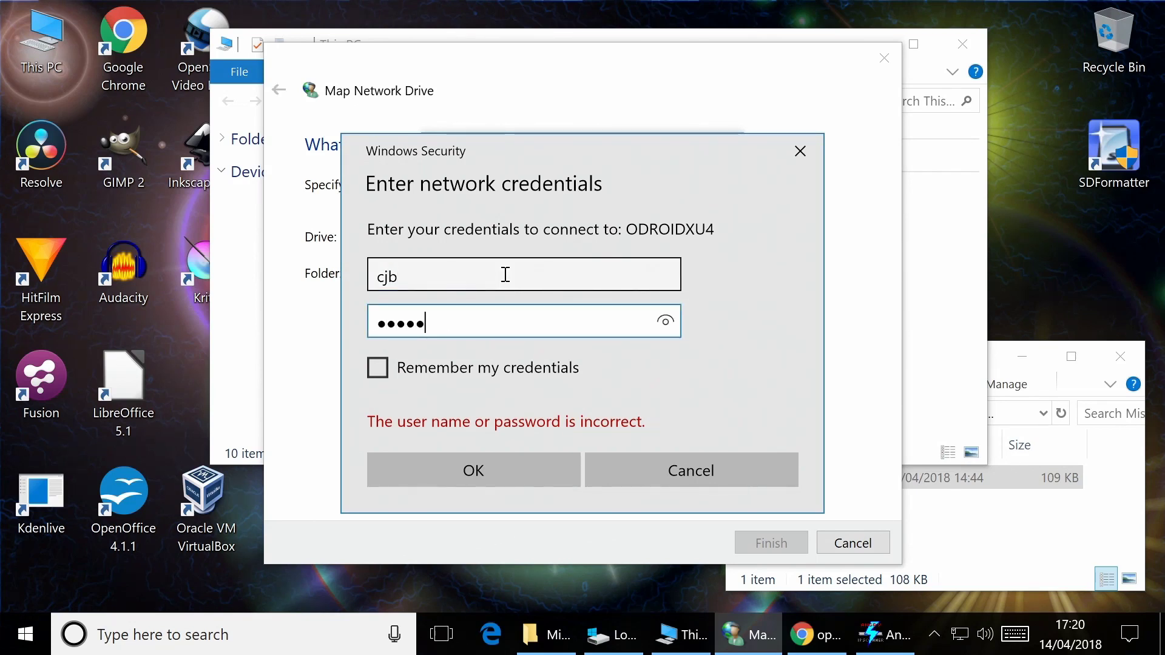
{"action": "left_click", "coordinate": [378, 368]}
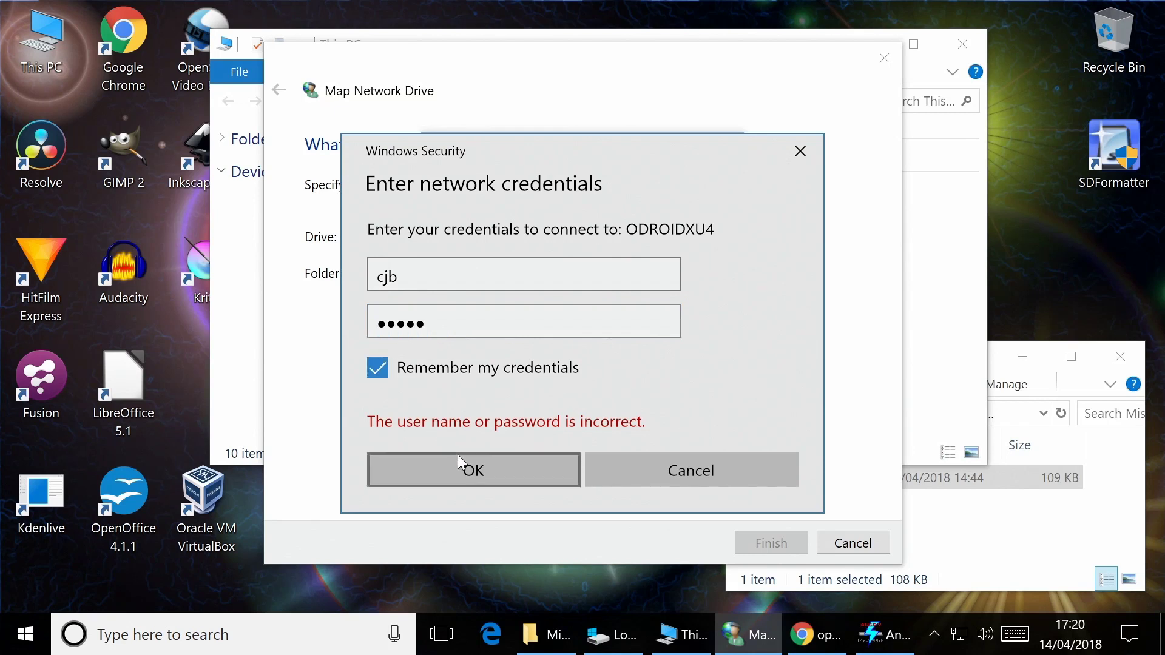
{"action": "left_click", "coordinate": [471, 471]}
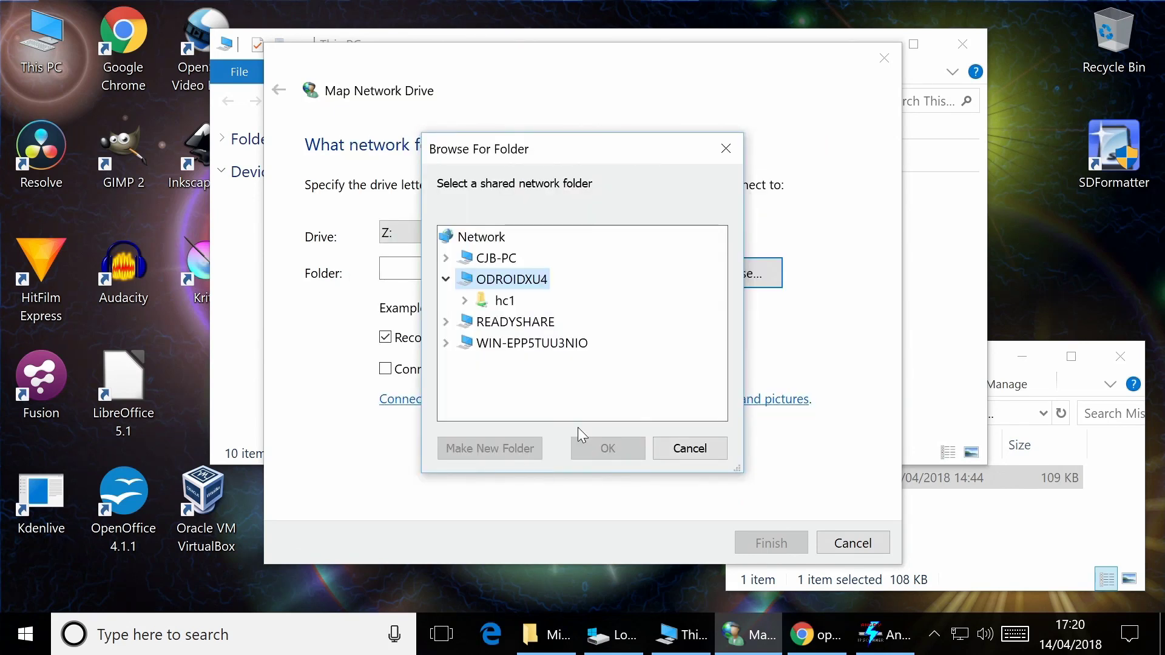
{"action": "left_click", "coordinate": [506, 302]}
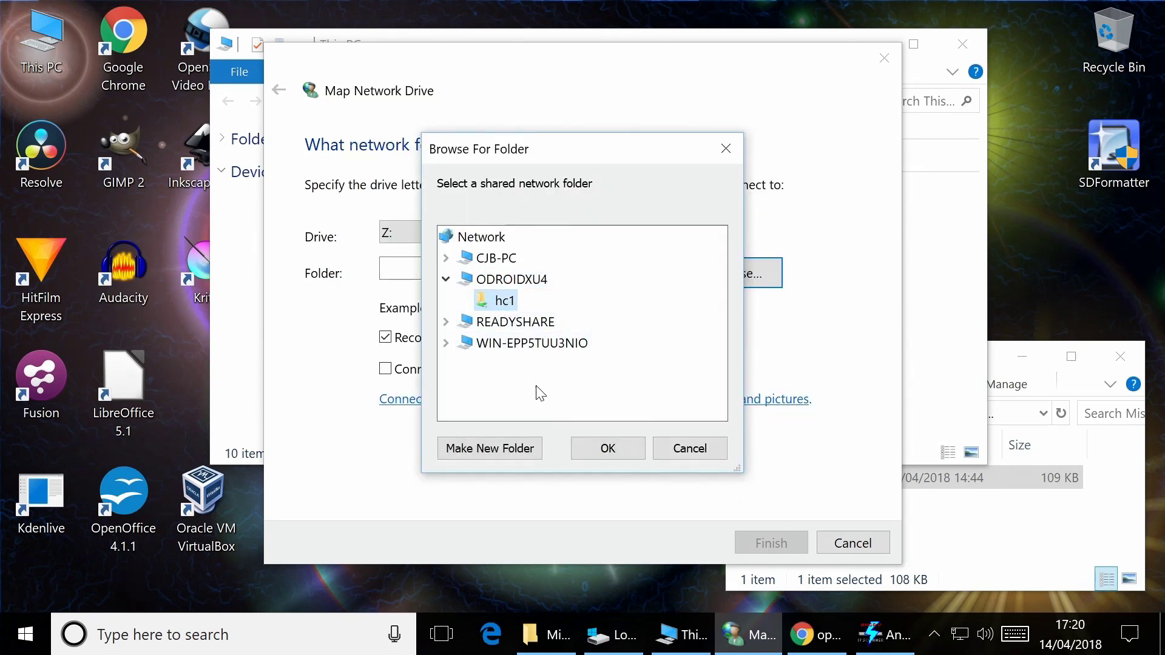
{"action": "left_click", "coordinate": [608, 449]}
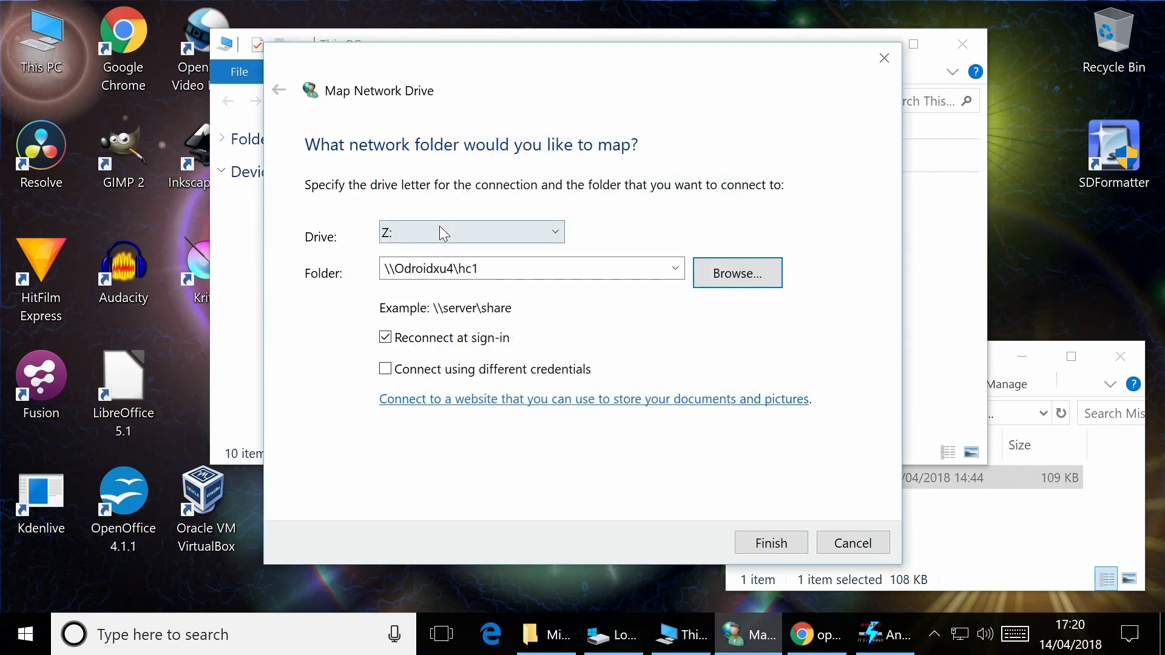
{"action": "left_click", "coordinate": [752, 547]}
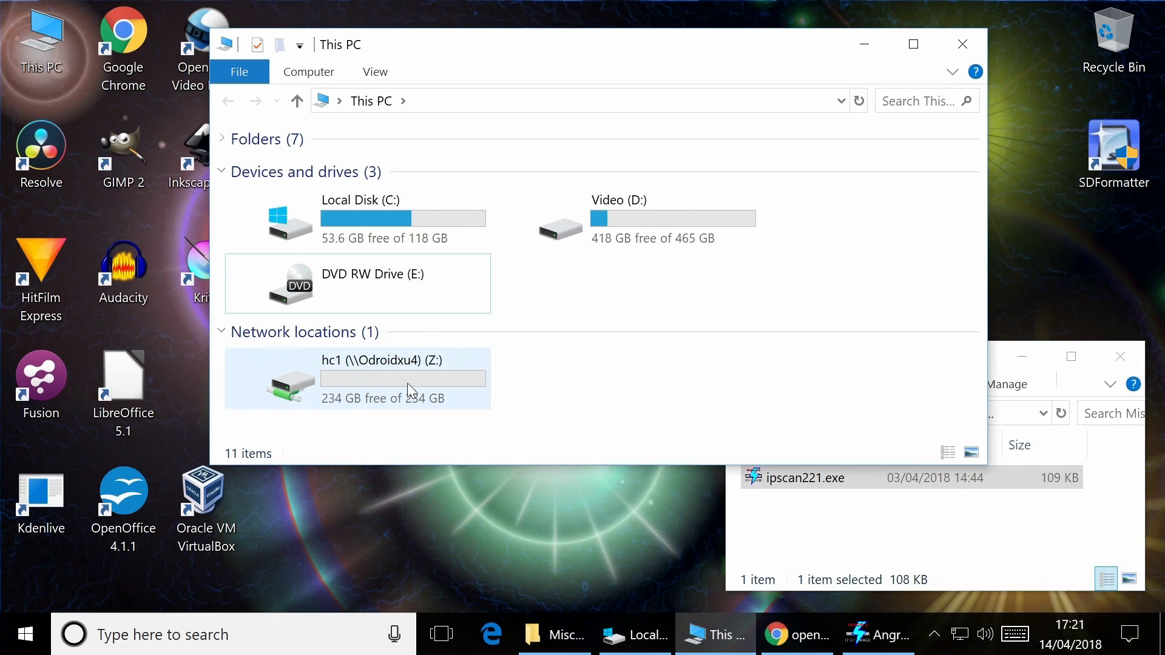
Open the hc1 (Z:) drive and position its window on the left
{"action": "double_click", "coordinate": [404, 381]}
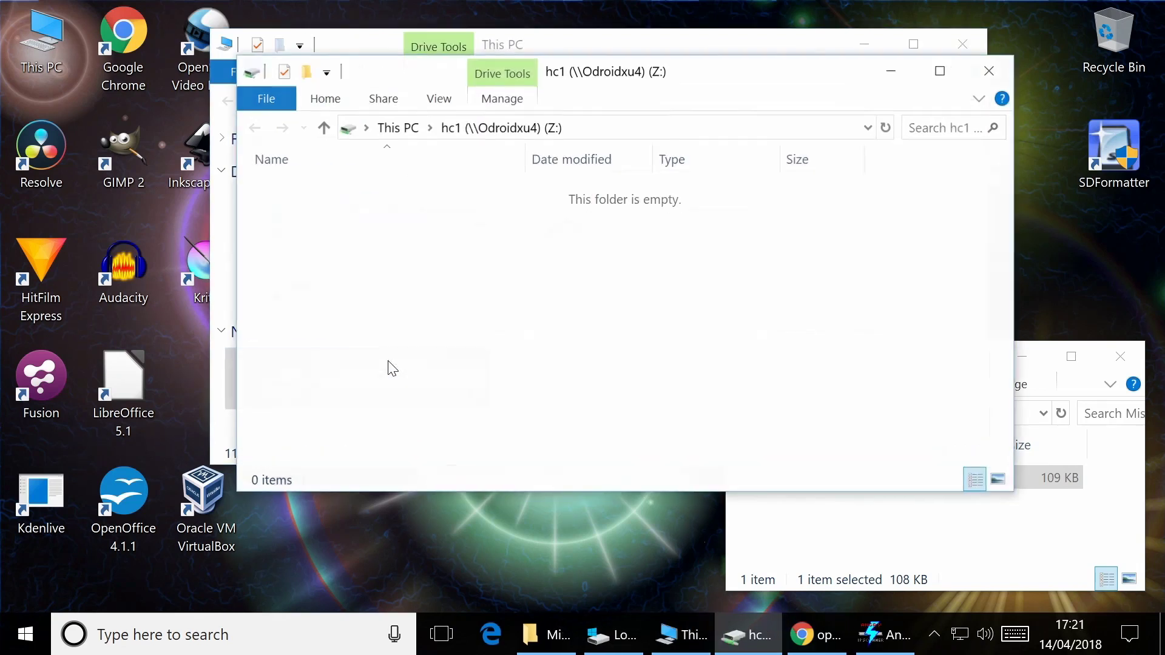
{"action": "left_click_drag", "start_coordinate": [711, 72], "coordinate": [666, 126]}
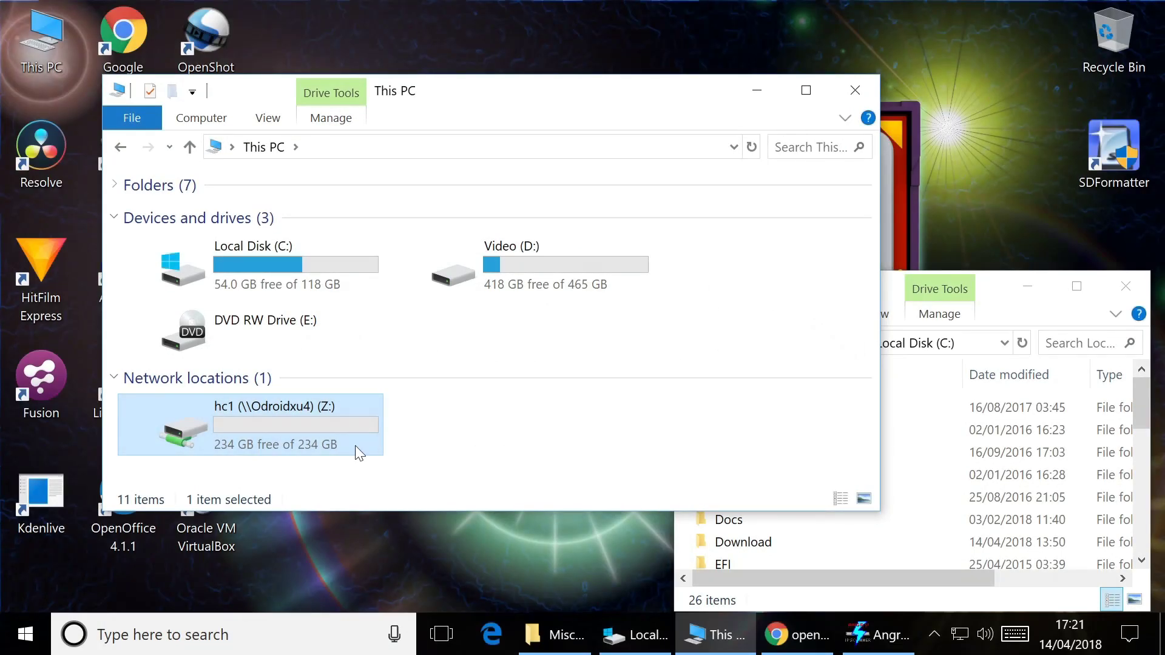
{"action": "double_click", "coordinate": [279, 419]}
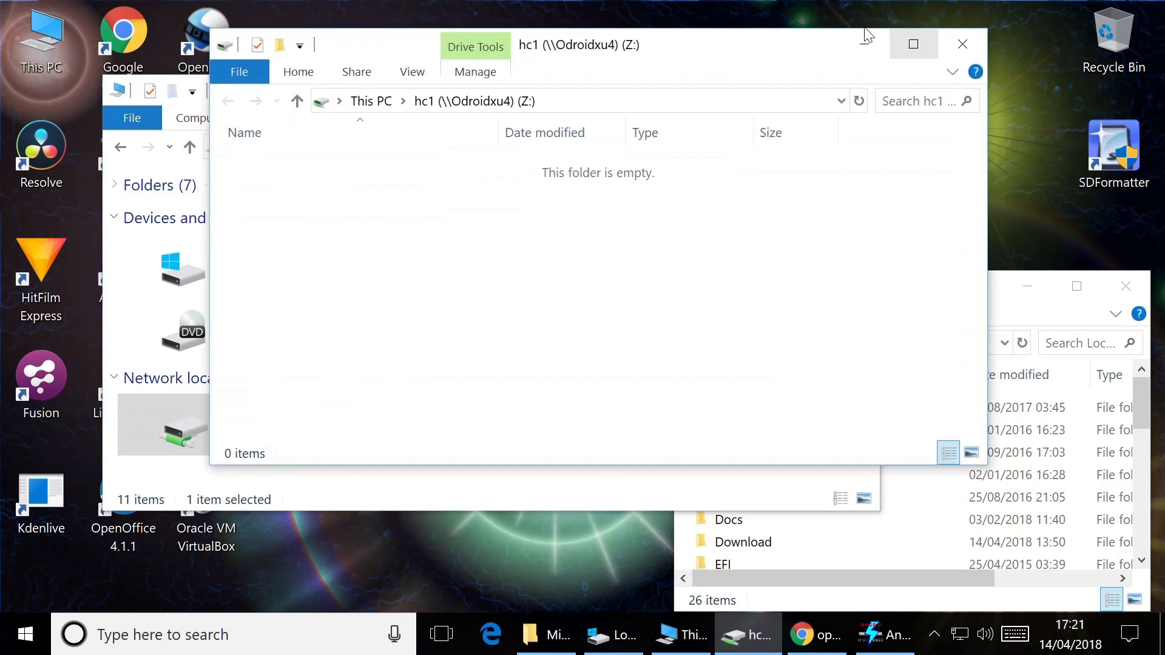
{"action": "left_click_drag", "start_coordinate": [753, 49], "coordinate": [630, 62]}
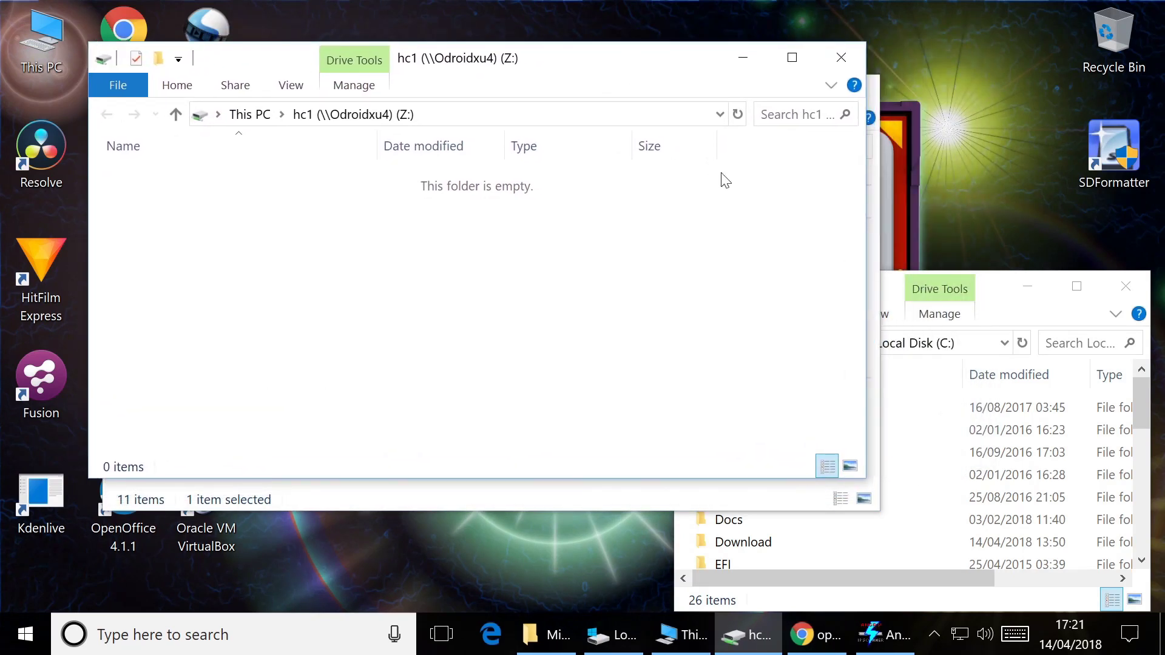
Check that 2GB_Files_for_Speed_Test on Local Disk (C:) holds 14 .mov files
{"action": "left_click", "coordinate": [900, 280]}
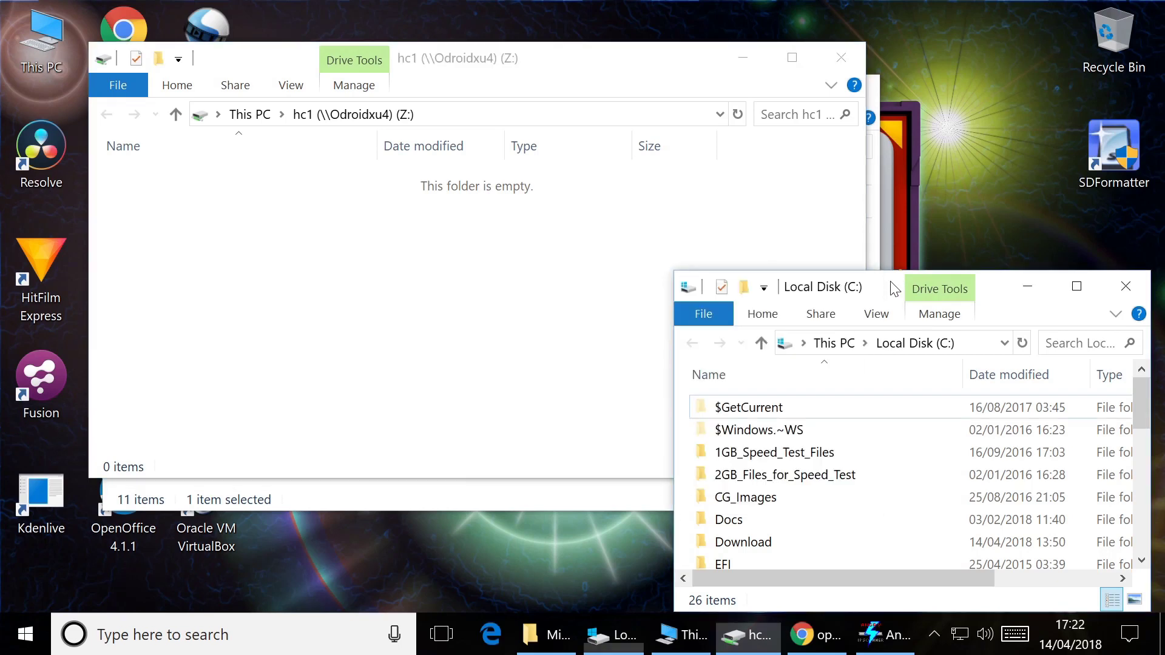
{"action": "left_click", "coordinate": [770, 482]}
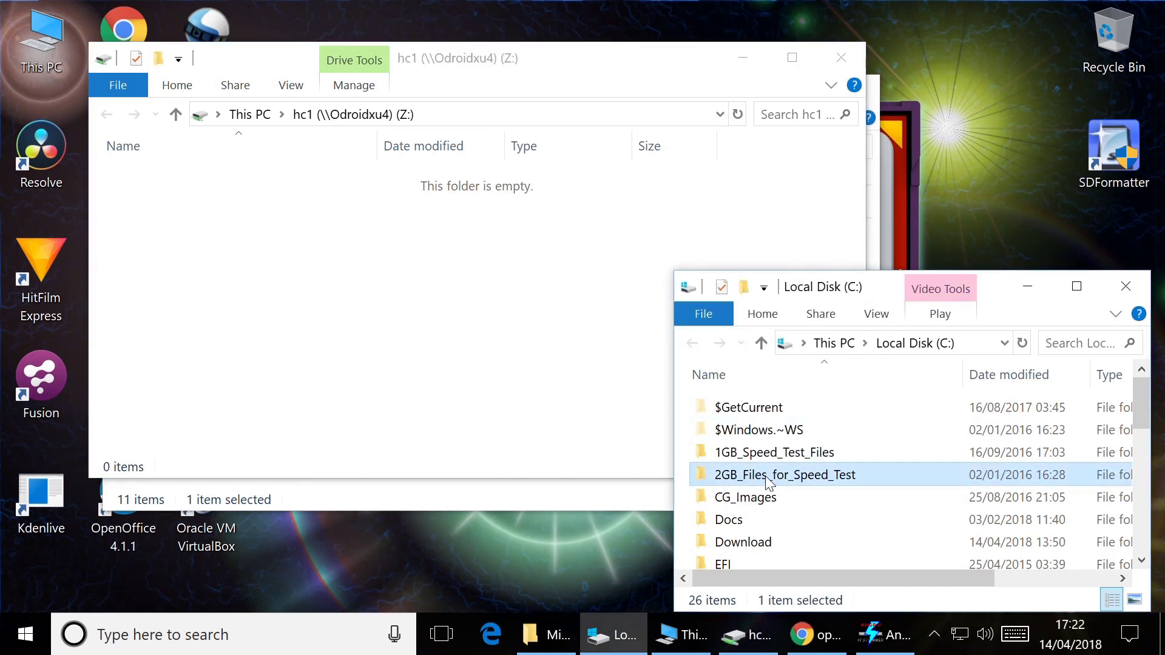
{"action": "double_click", "coordinate": [769, 476]}
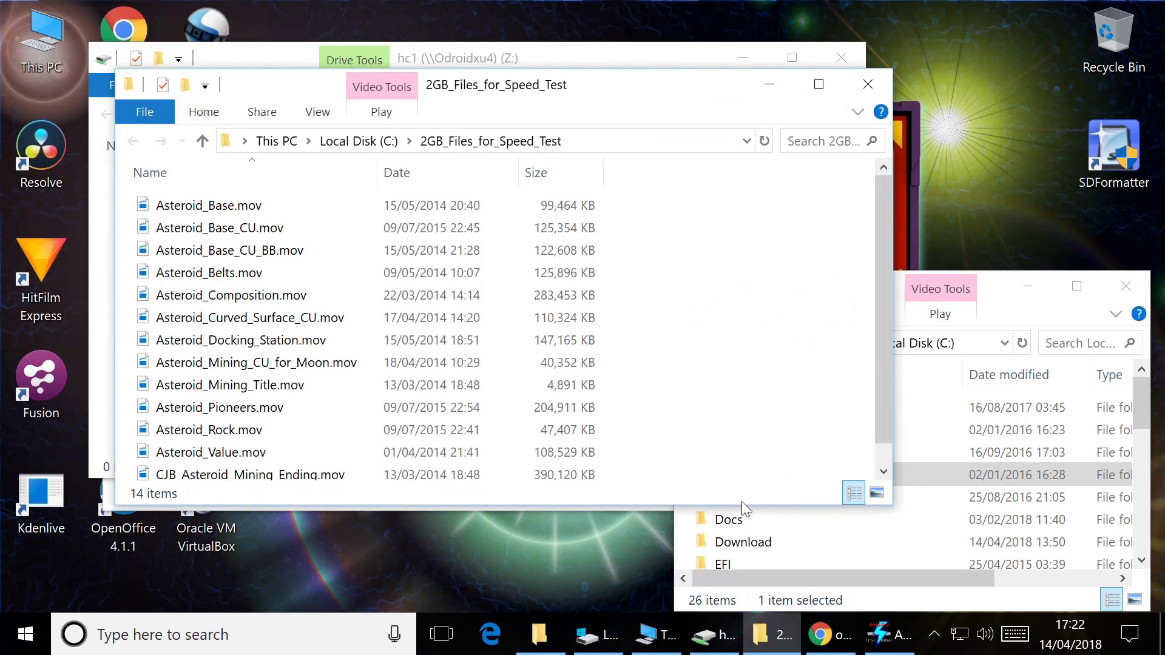
{"action": "left_click_drag", "start_coordinate": [742, 505], "coordinate": [728, 564]}
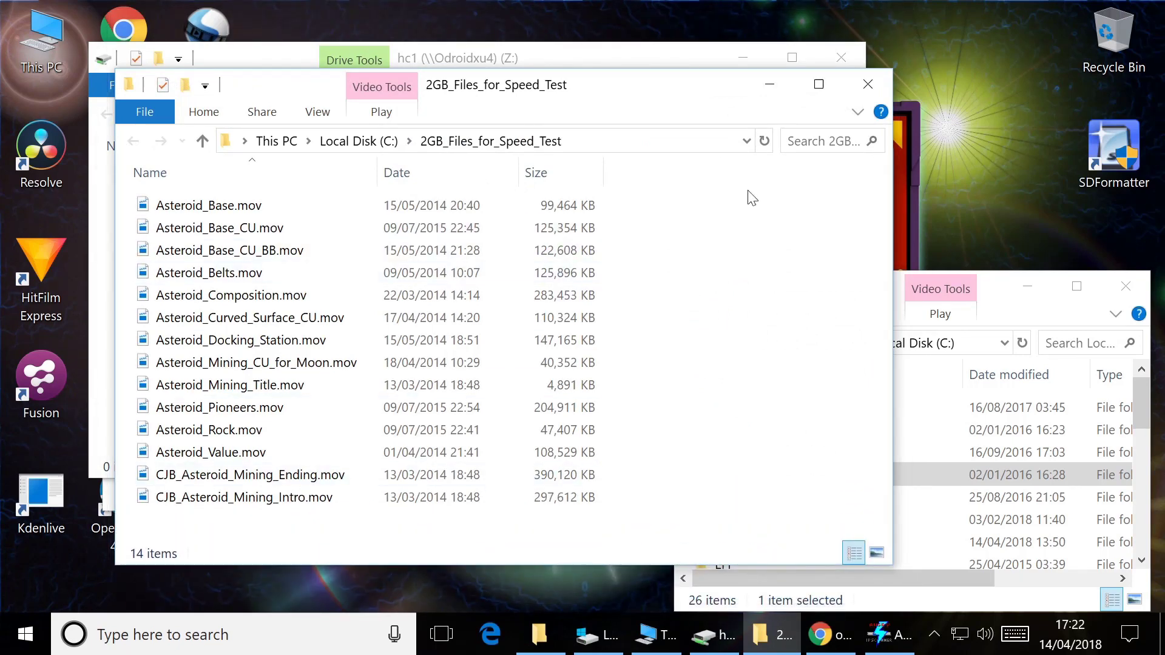
{"action": "left_click", "coordinate": [867, 85]}
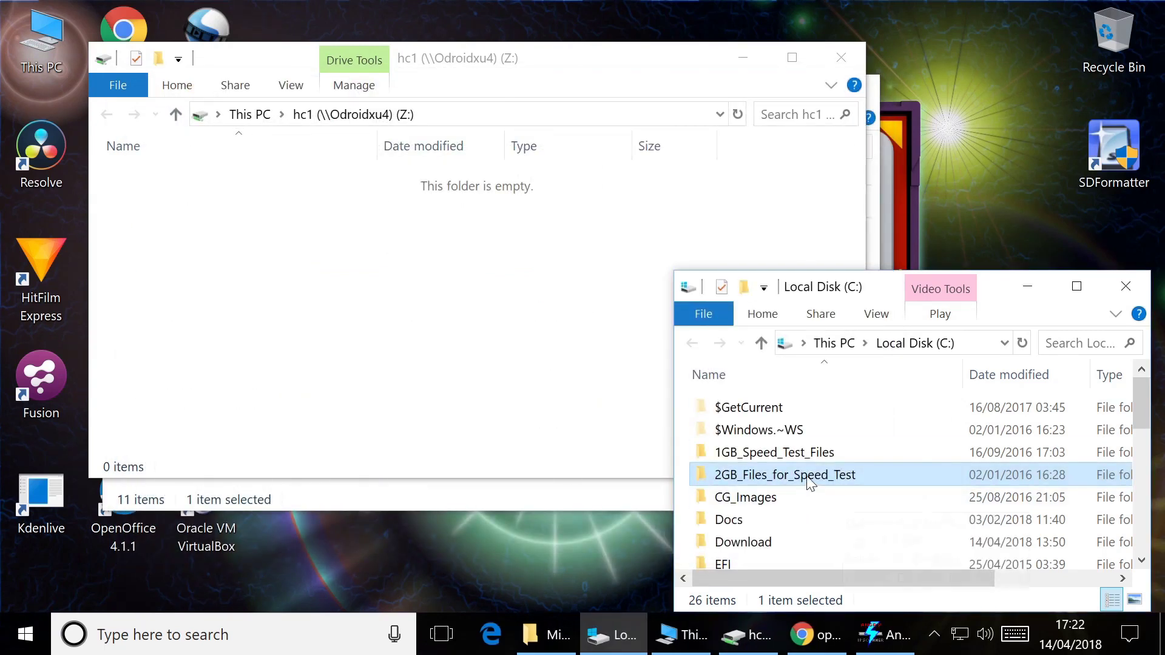
Copy the 2GB_Files_for_Speed_Test folder and paste it into the hc1 drive
{"action": "right_click", "coordinate": [806, 475]}
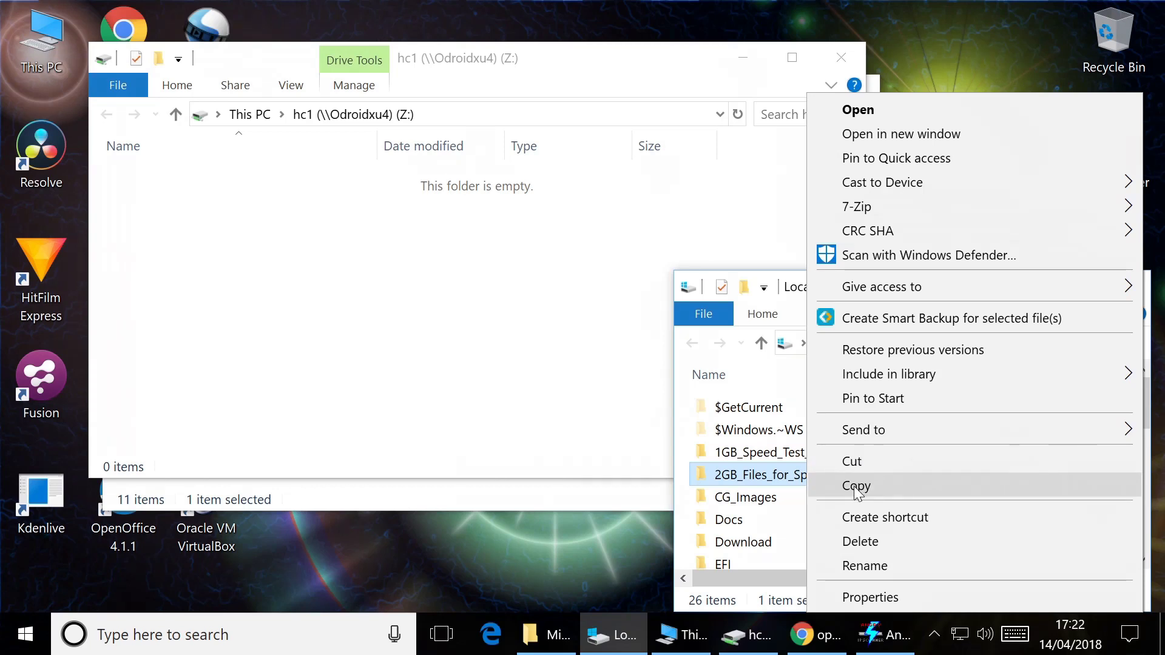
{"action": "left_click", "coordinate": [856, 486]}
{"action": "right_click", "coordinate": [247, 281]}
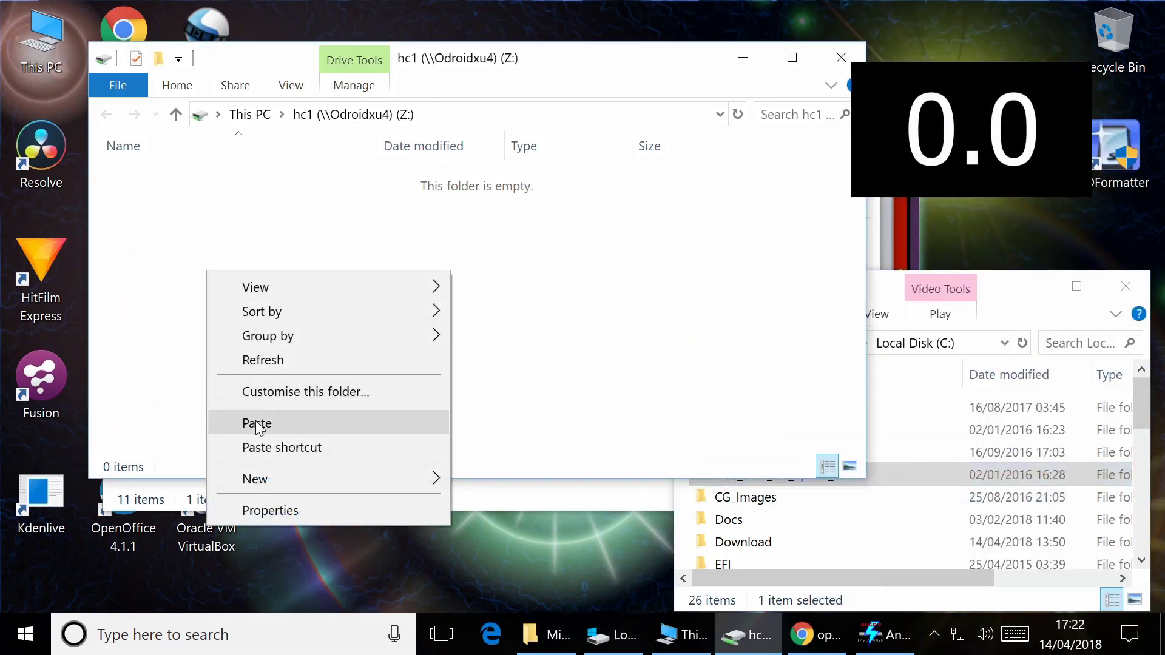
{"action": "left_click", "coordinate": [257, 421]}
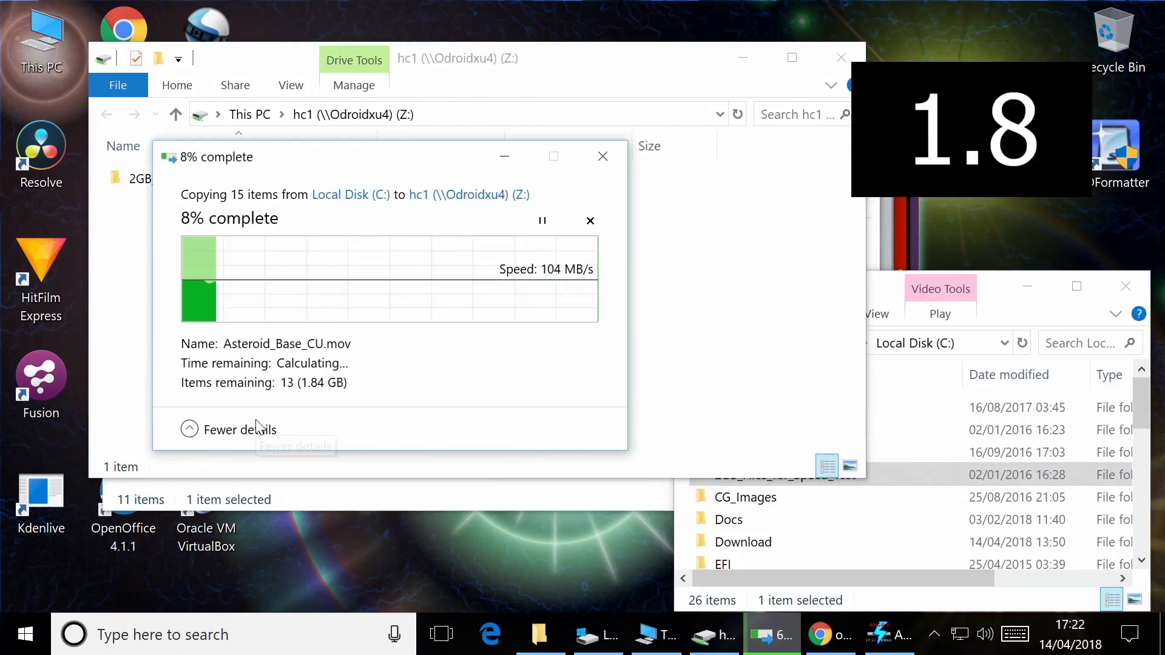